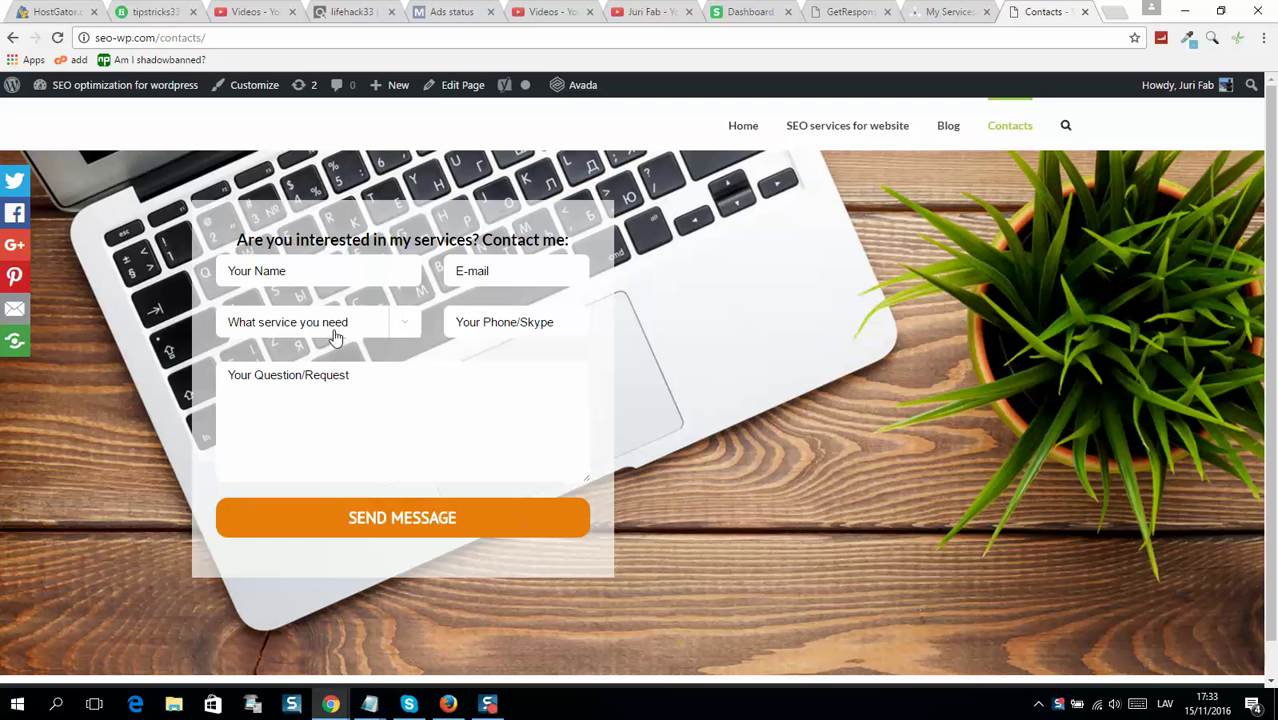
Choose 'Website SEO' as the service in the two-column contact form
left_click_drag(236, 242, 501, 515)
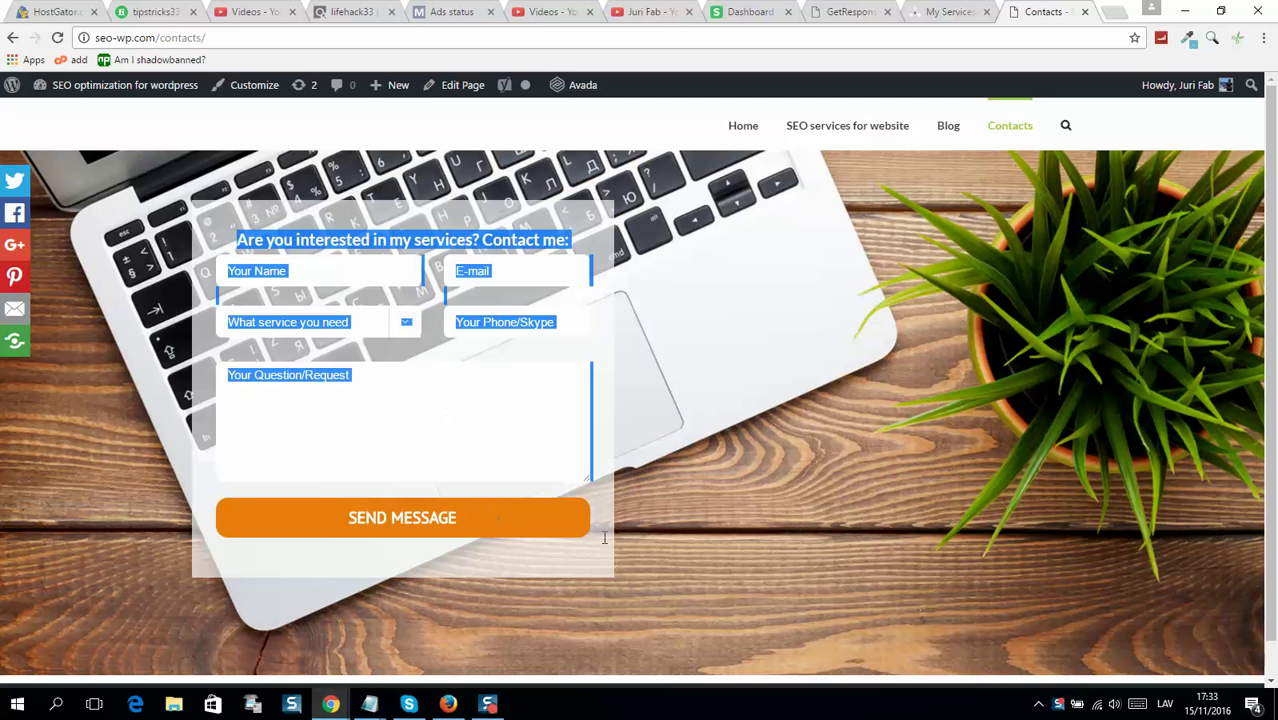
left_click(384, 414)
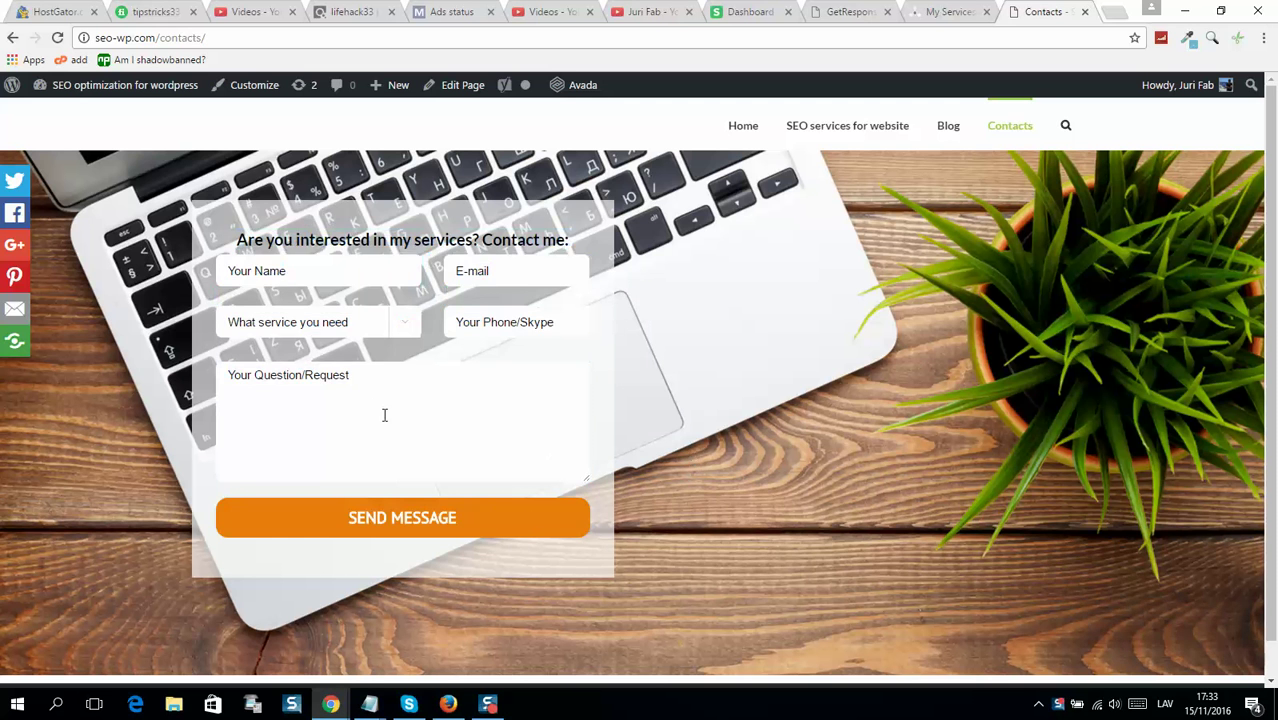
left_click(392, 322)
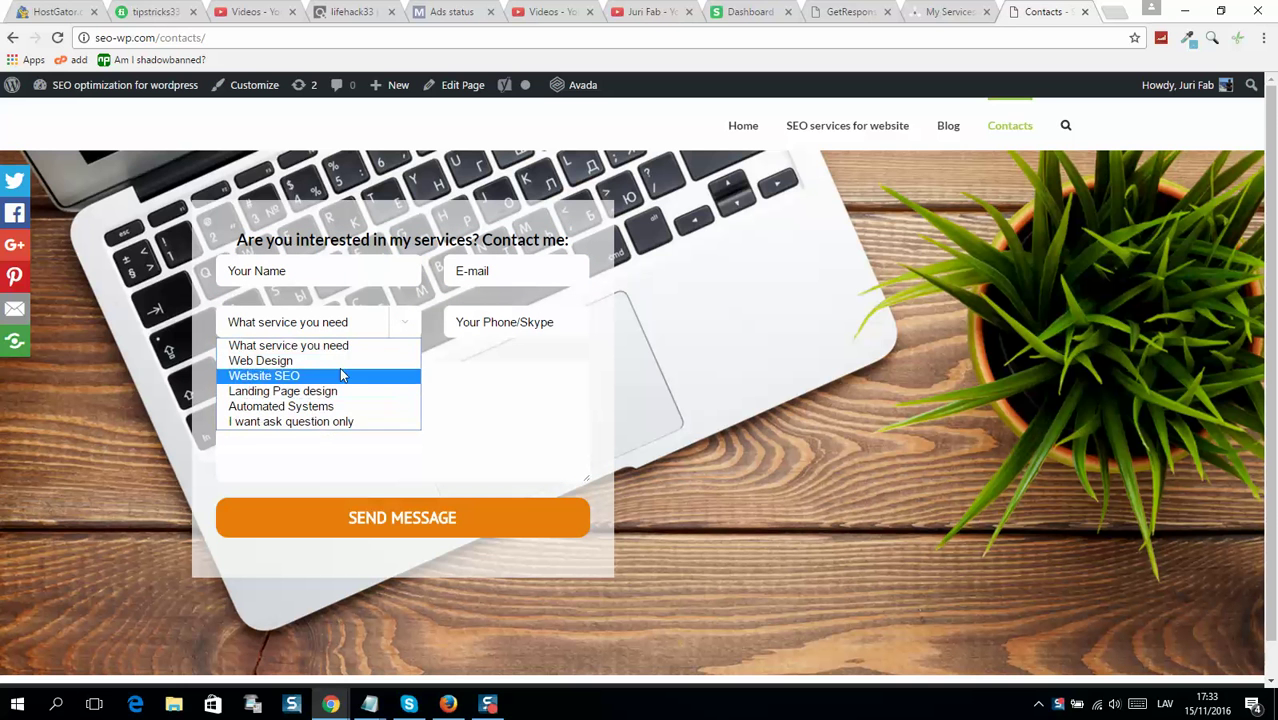
left_click(348, 378)
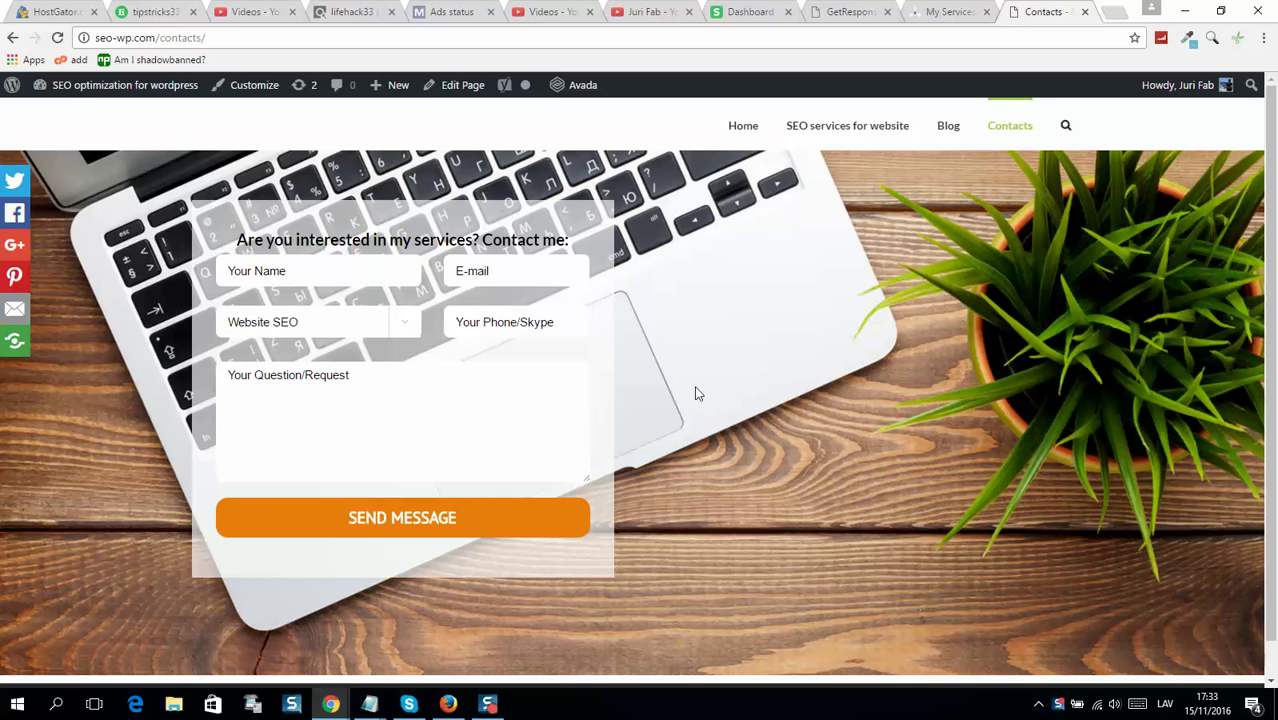
Enter 'df' as a test name, check the Phone/Skype and question fields, then go to the admin dashboard
left_click(304, 283)
left_click_drag(350, 280, 240, 285)
type("df")
key("Tab")
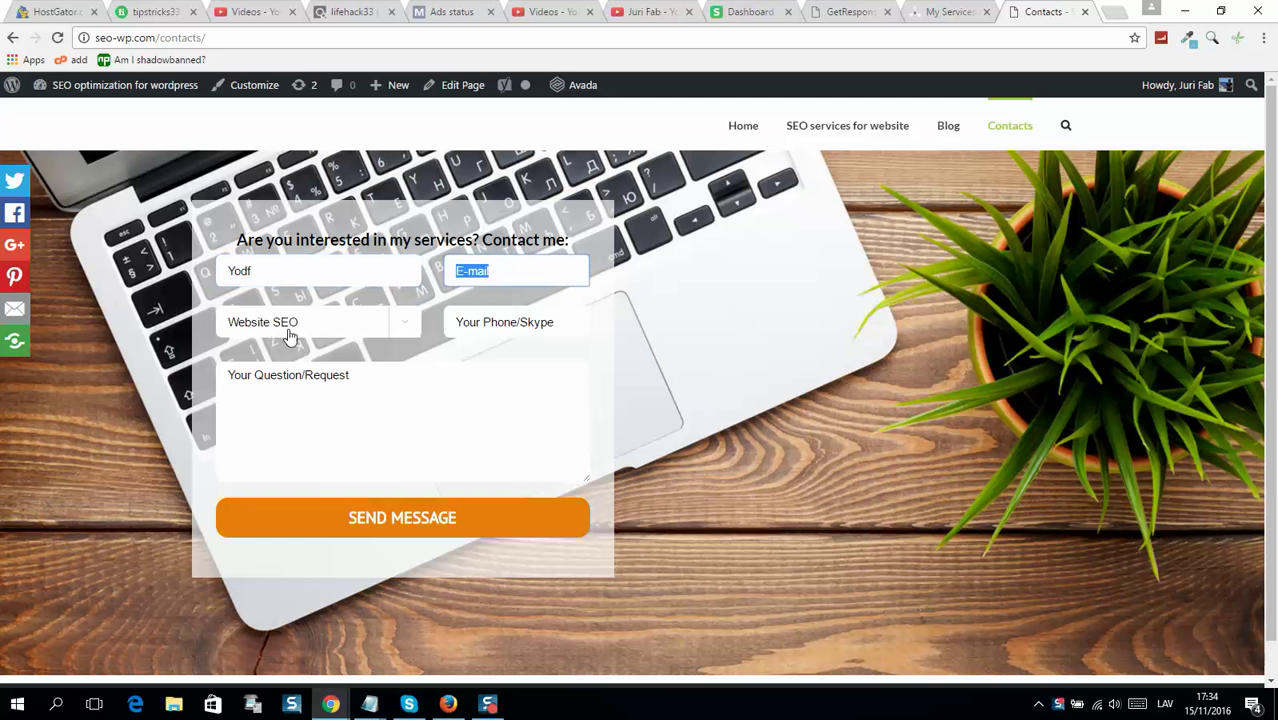
left_click_drag(543, 330, 470, 328)
left_click_drag(285, 375, 277, 375)
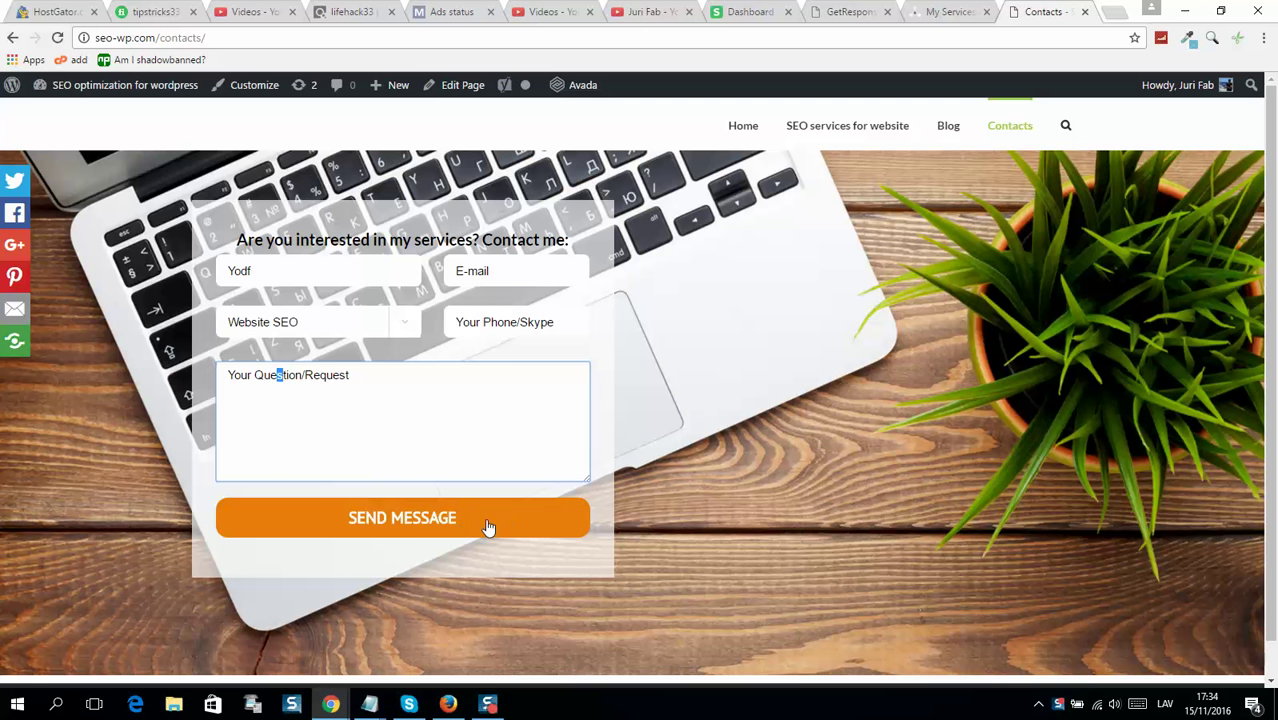
left_click(790, 405)
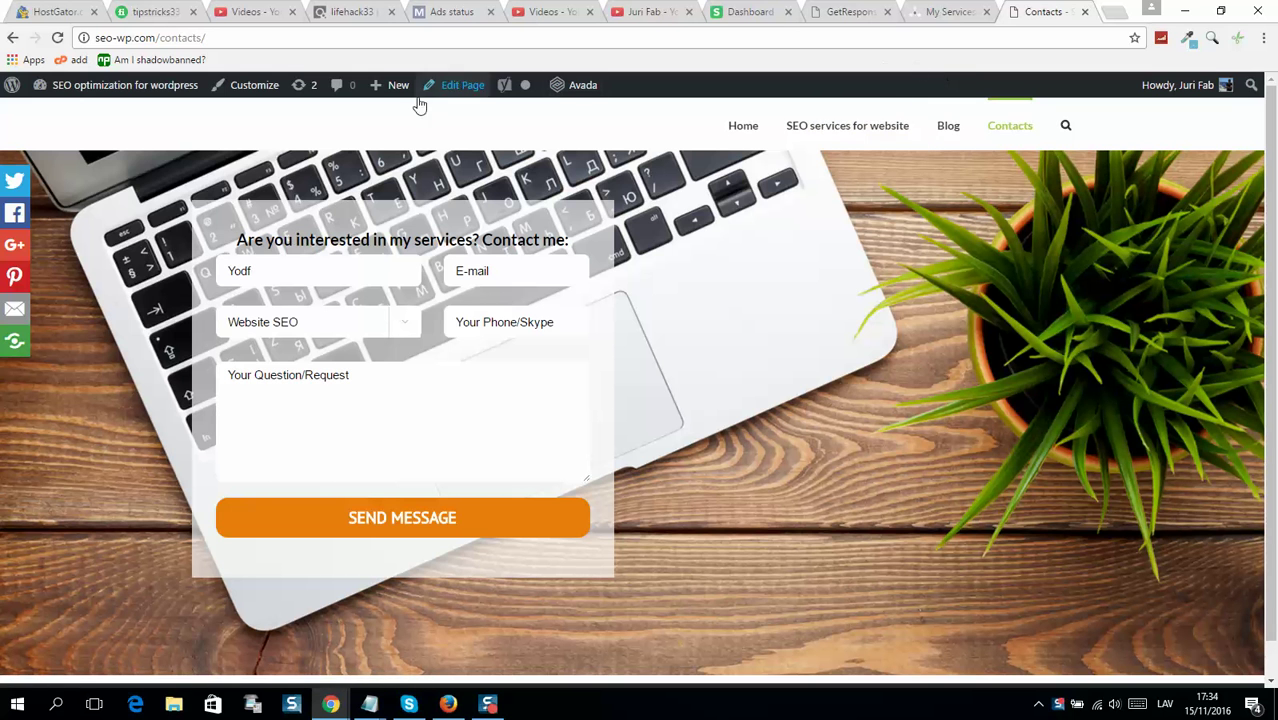
mouse_move(124, 85)
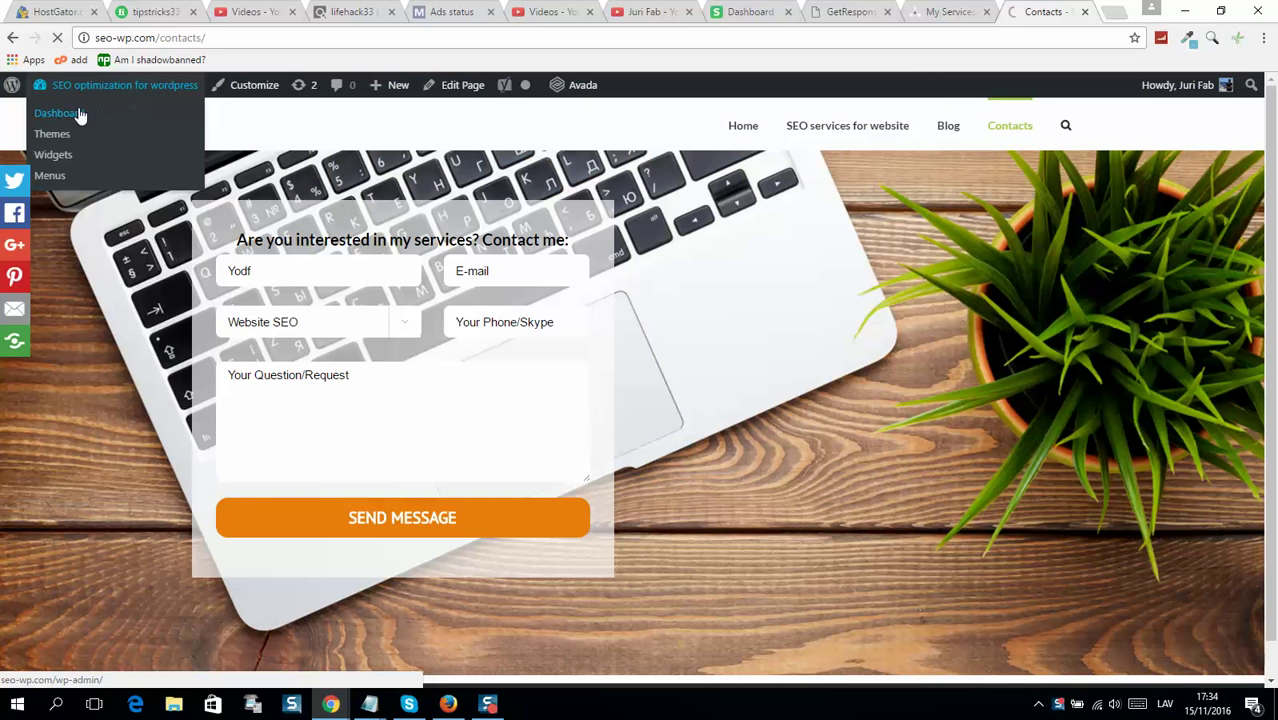
left_click(70, 111)
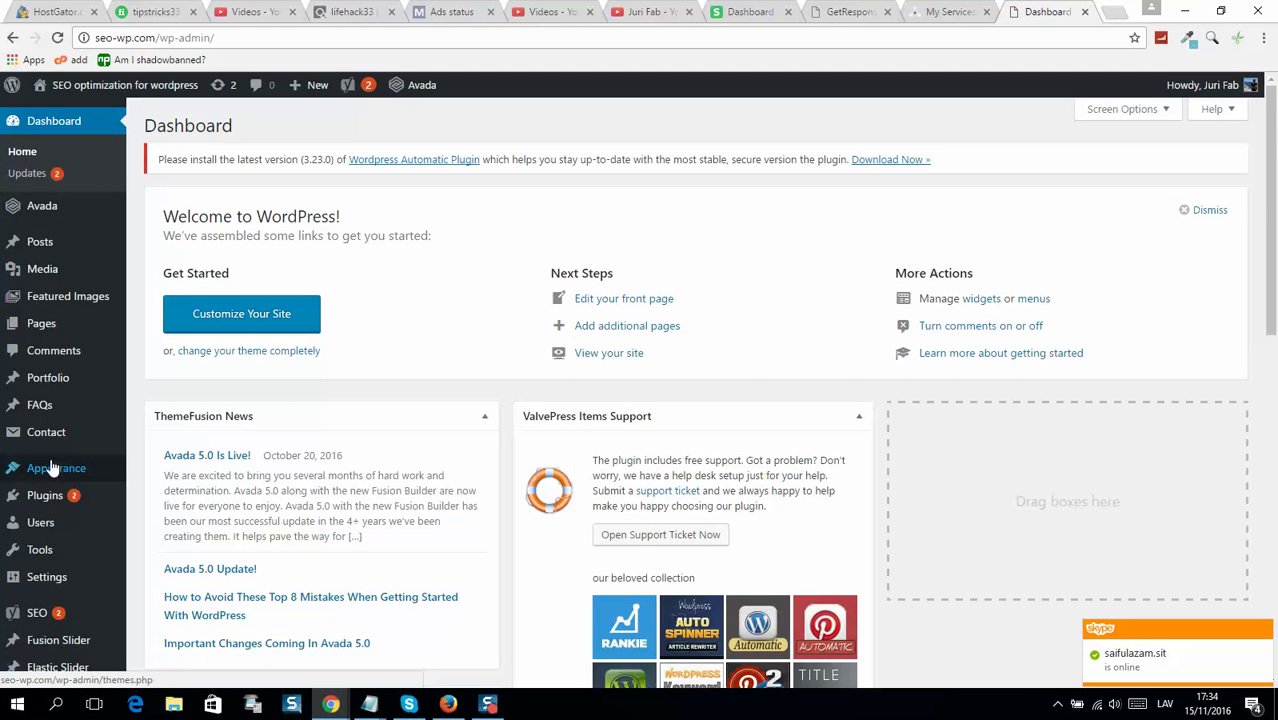
Open Avada Theme Options from the dashboard menu and dismiss the Facebook notification
scroll(75, 375, "down", 2)
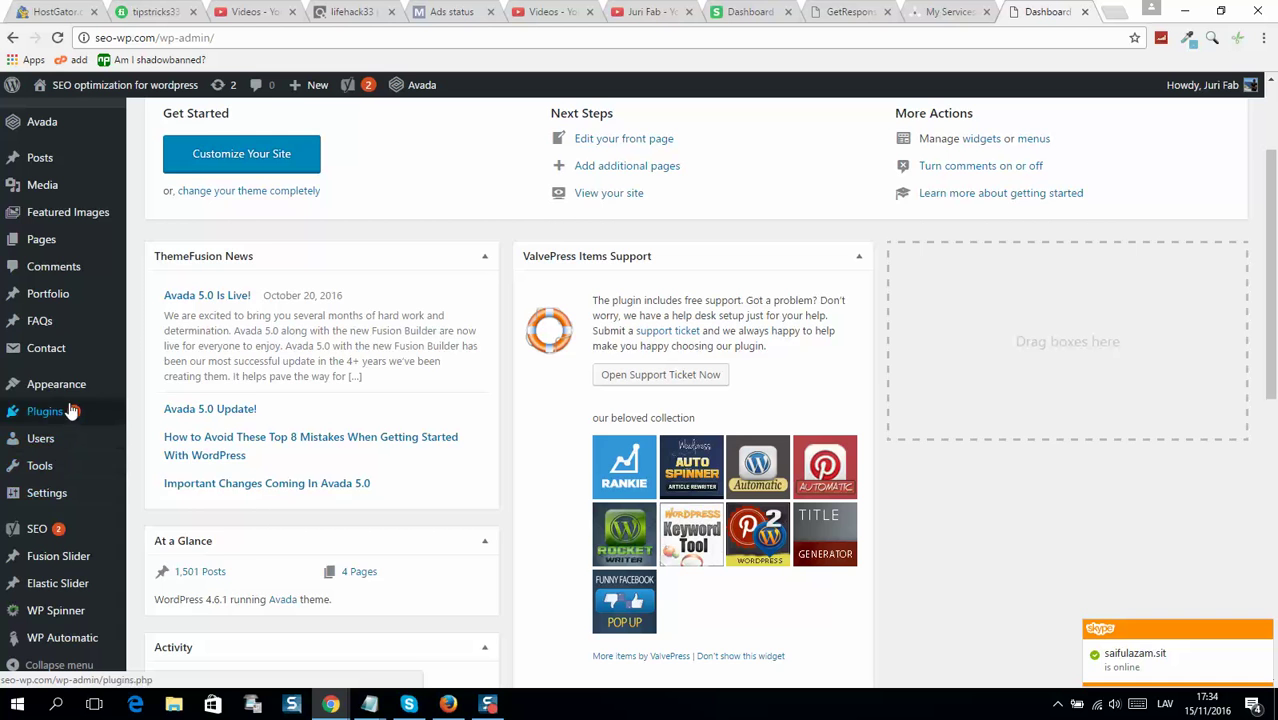
mouse_move(56, 468)
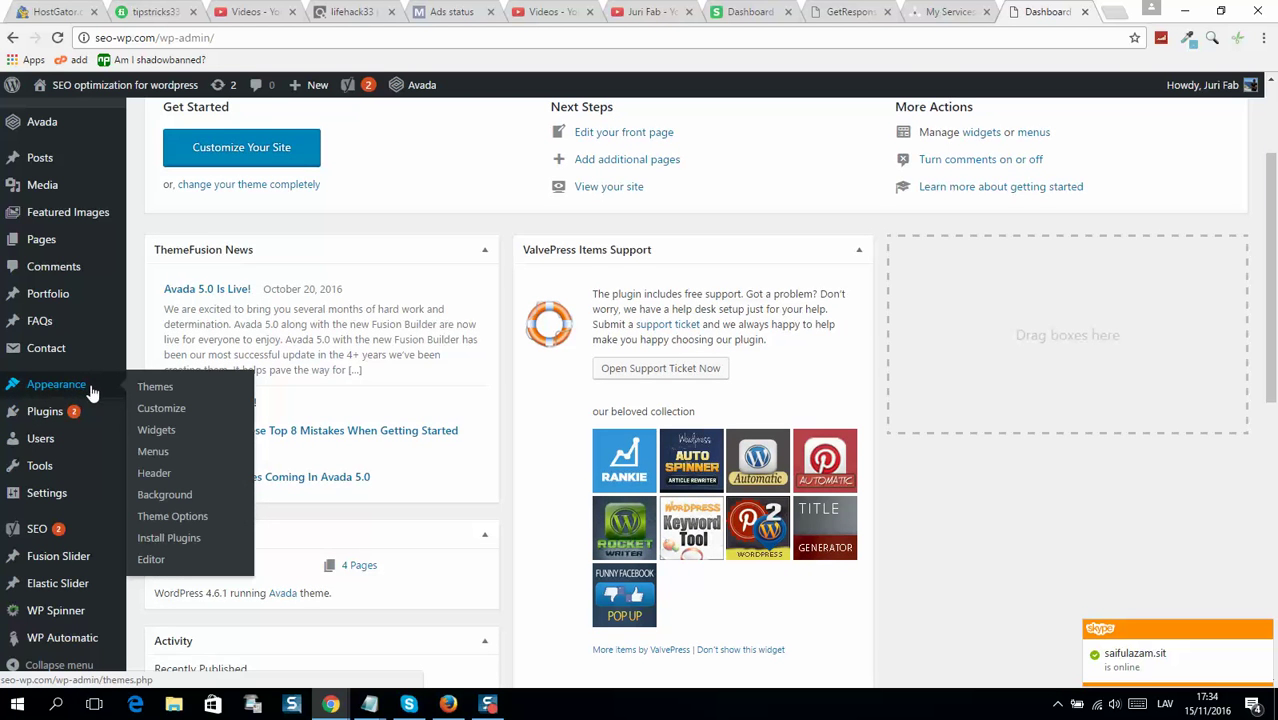
scroll(90, 400, "down", 1)
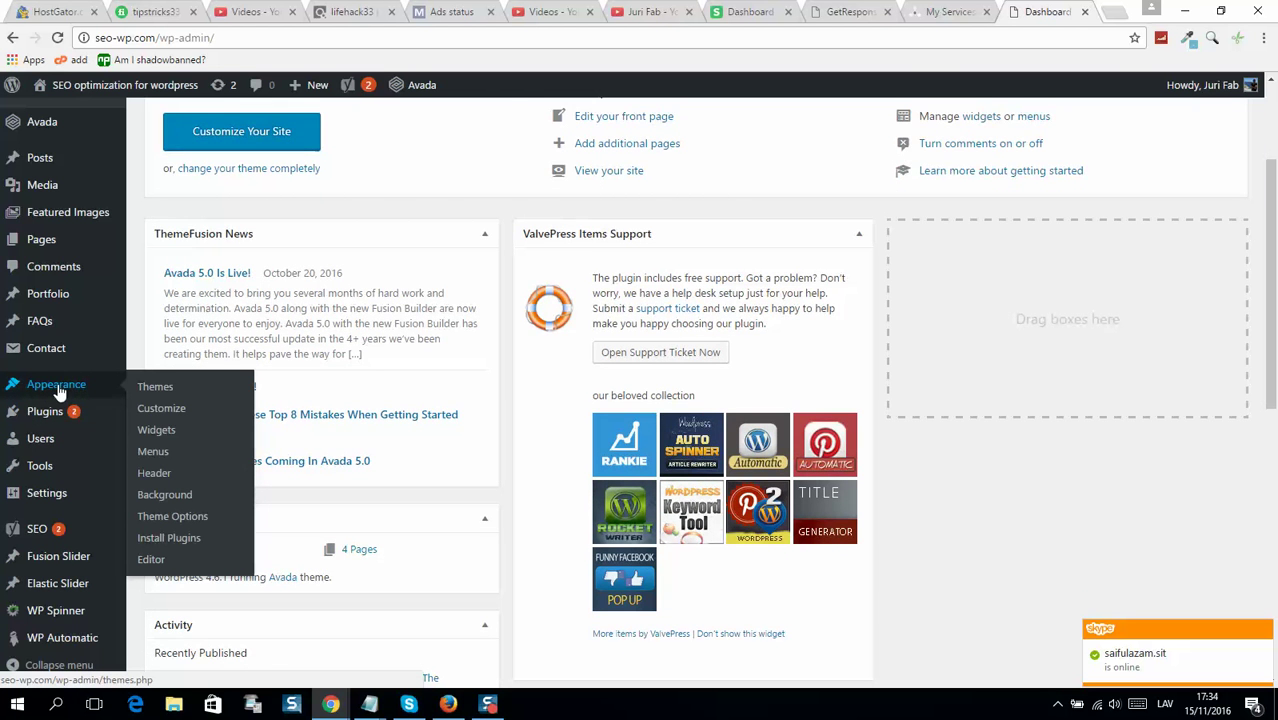
scroll(58, 392, "down", 2)
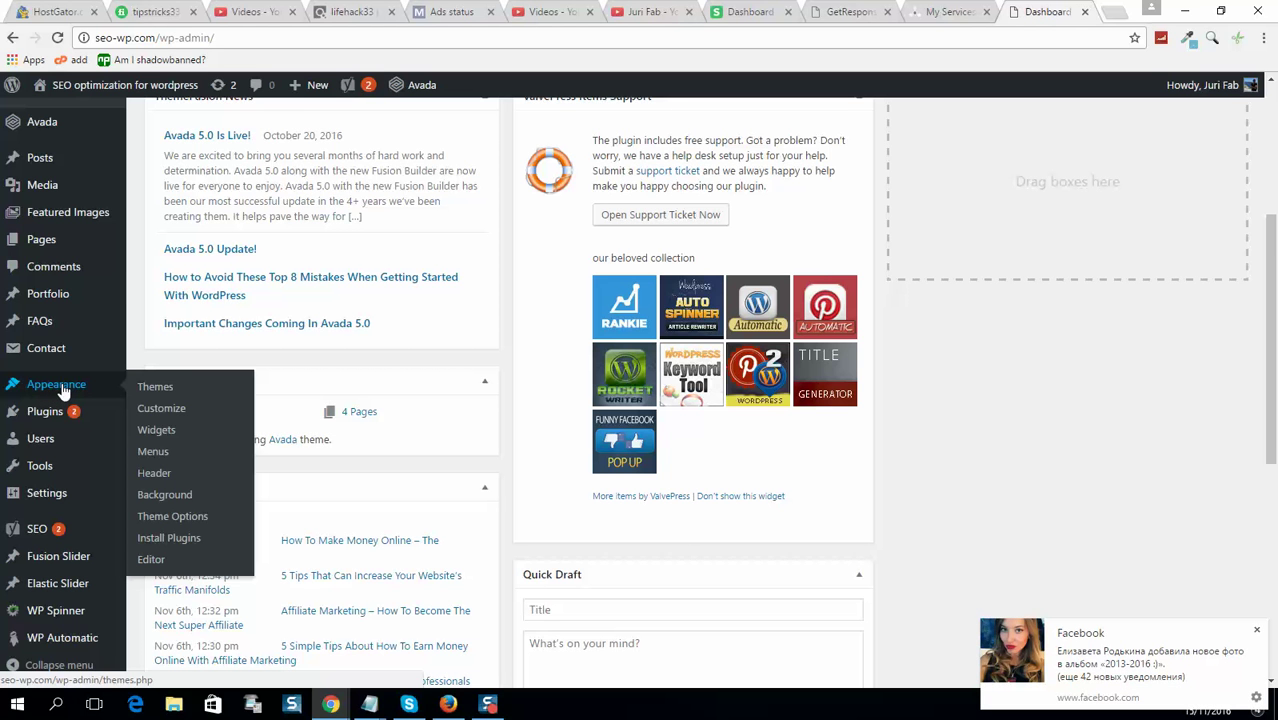
left_click(185, 525)
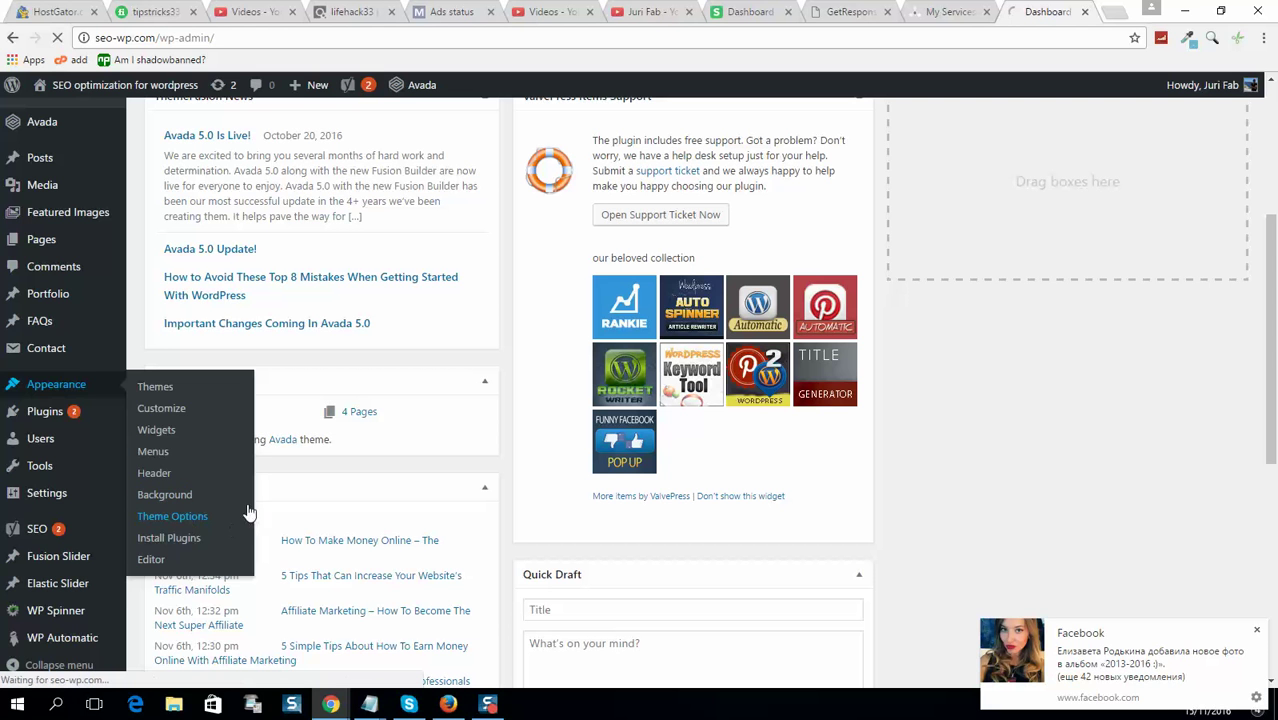
left_click(1258, 632)
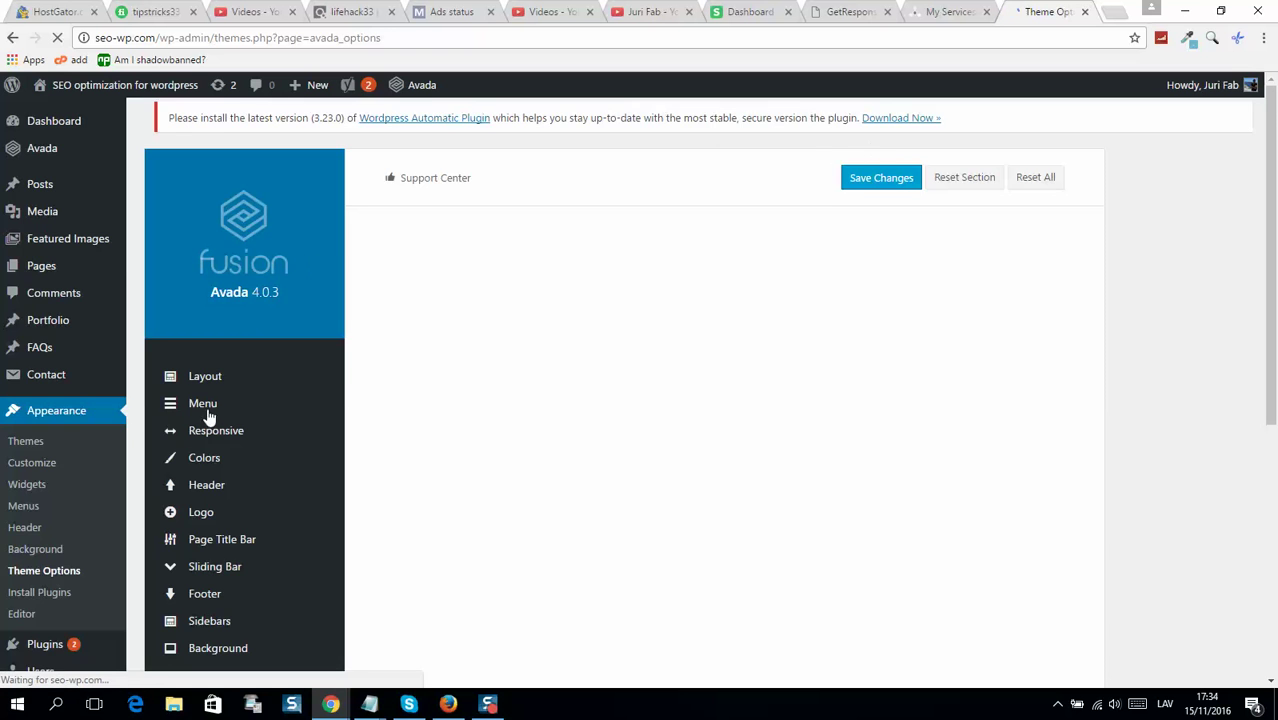
Open the live site's Contacts page in a new tab next to the Custom CSS
scroll(222, 485, "down", 5)
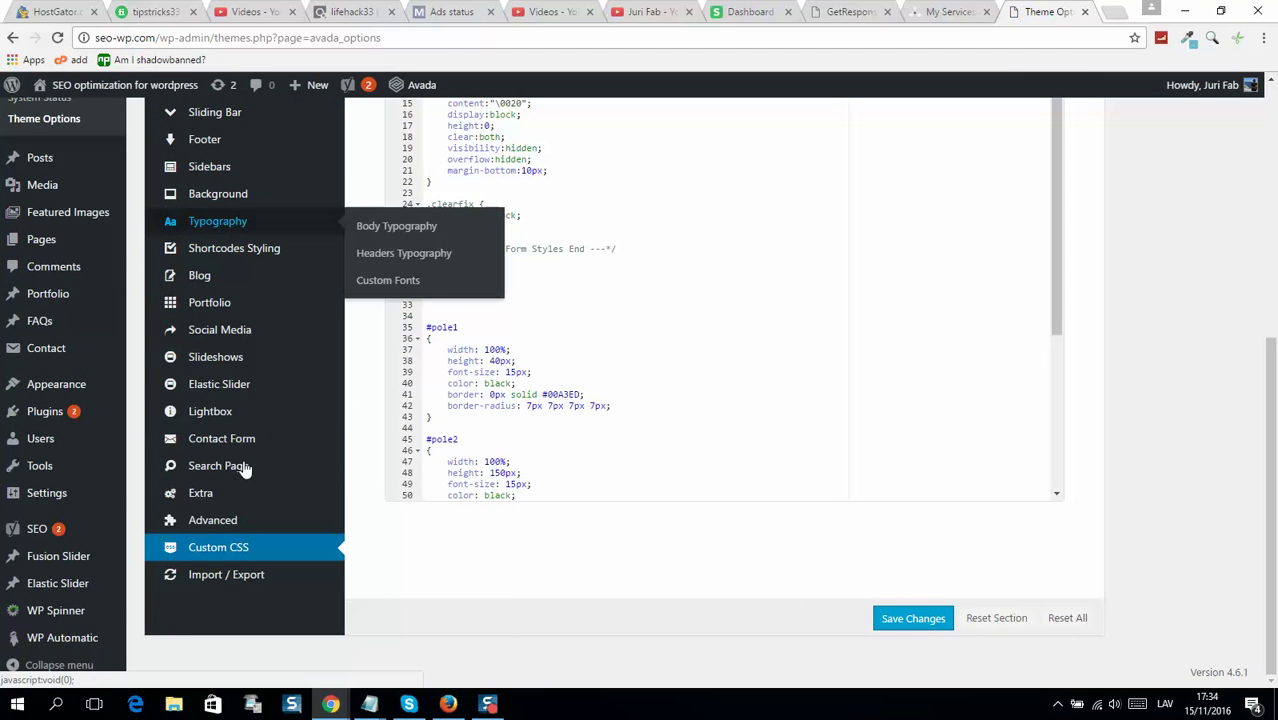
scroll(640, 357, "up", 5)
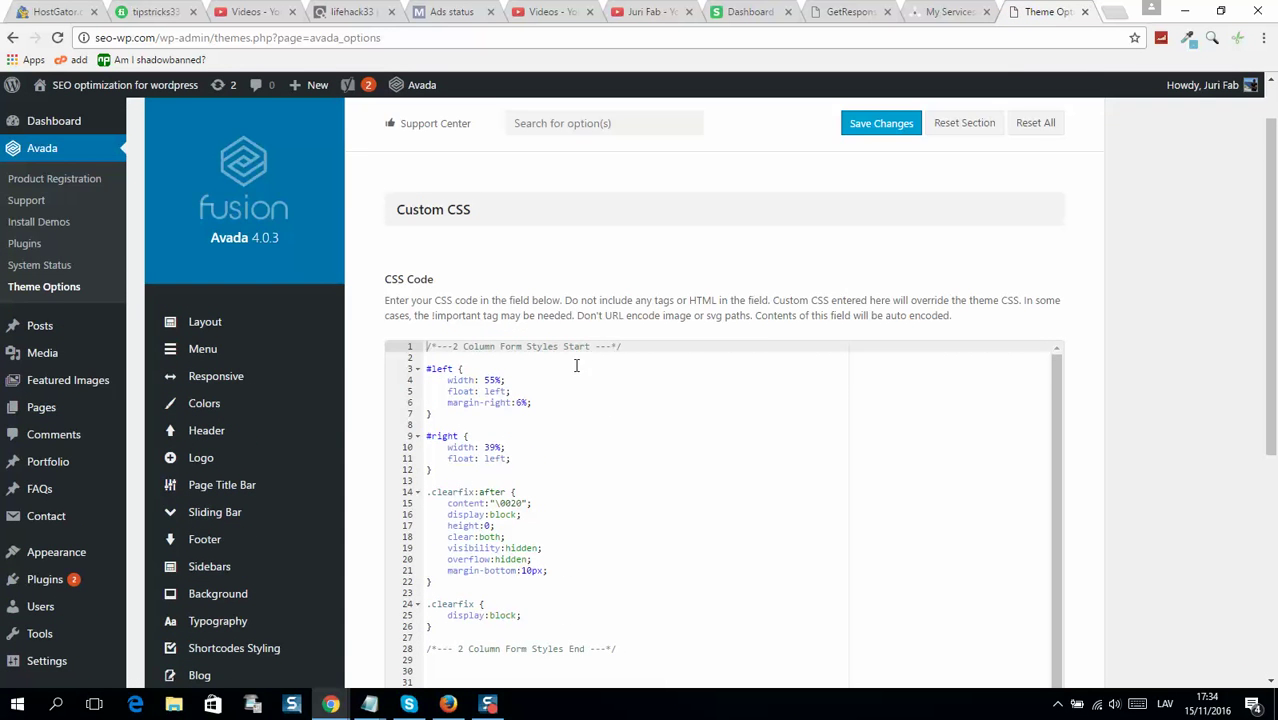
left_click(504, 379)
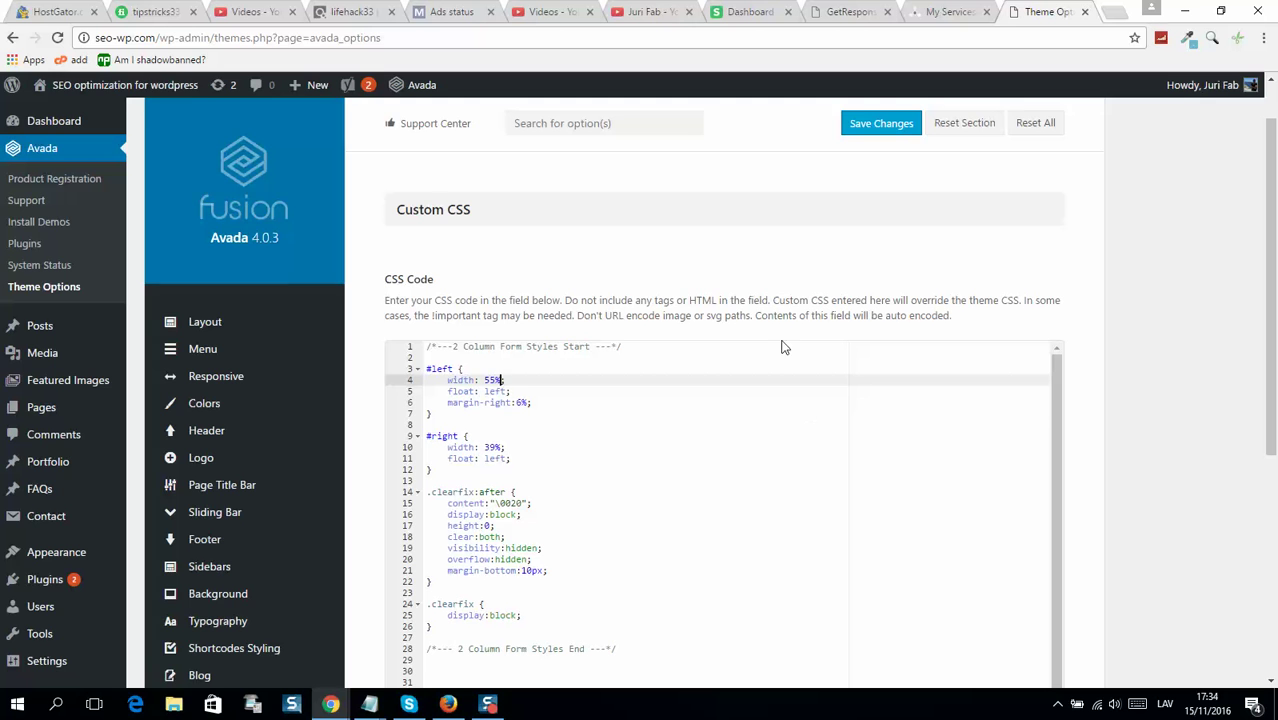
right_click(78, 120)
left_click(82, 125)
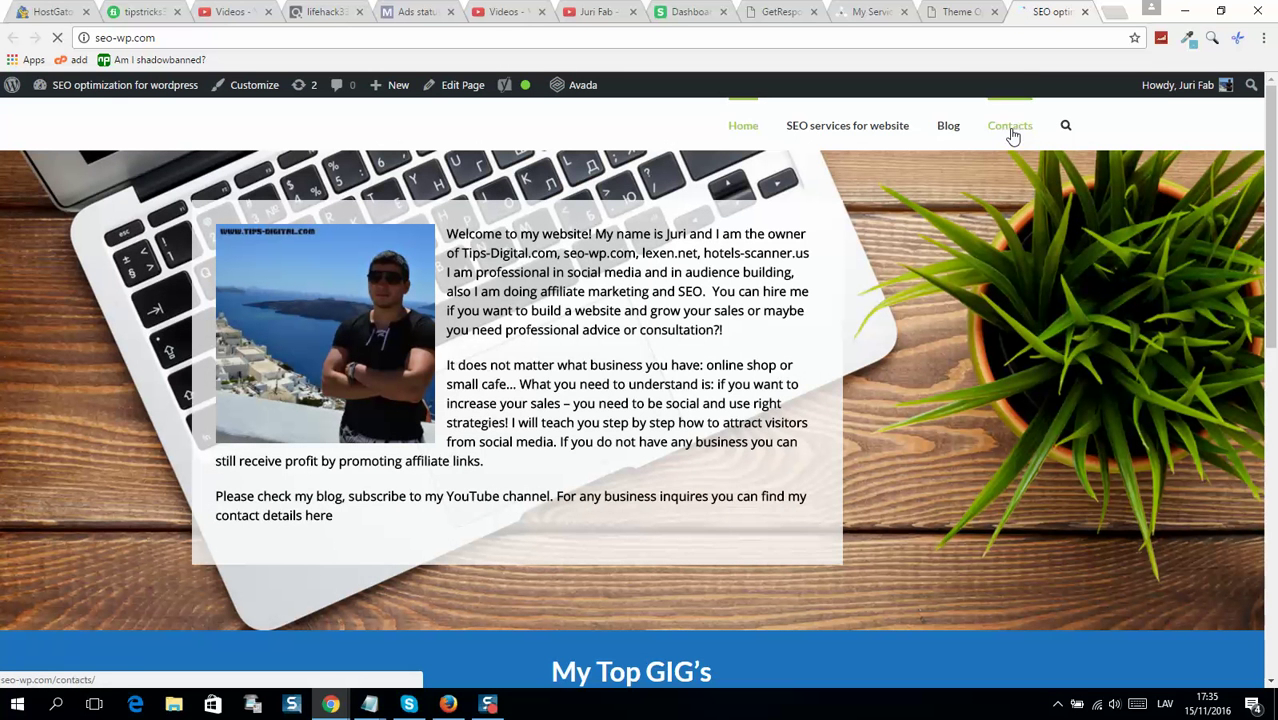
left_click(1010, 128)
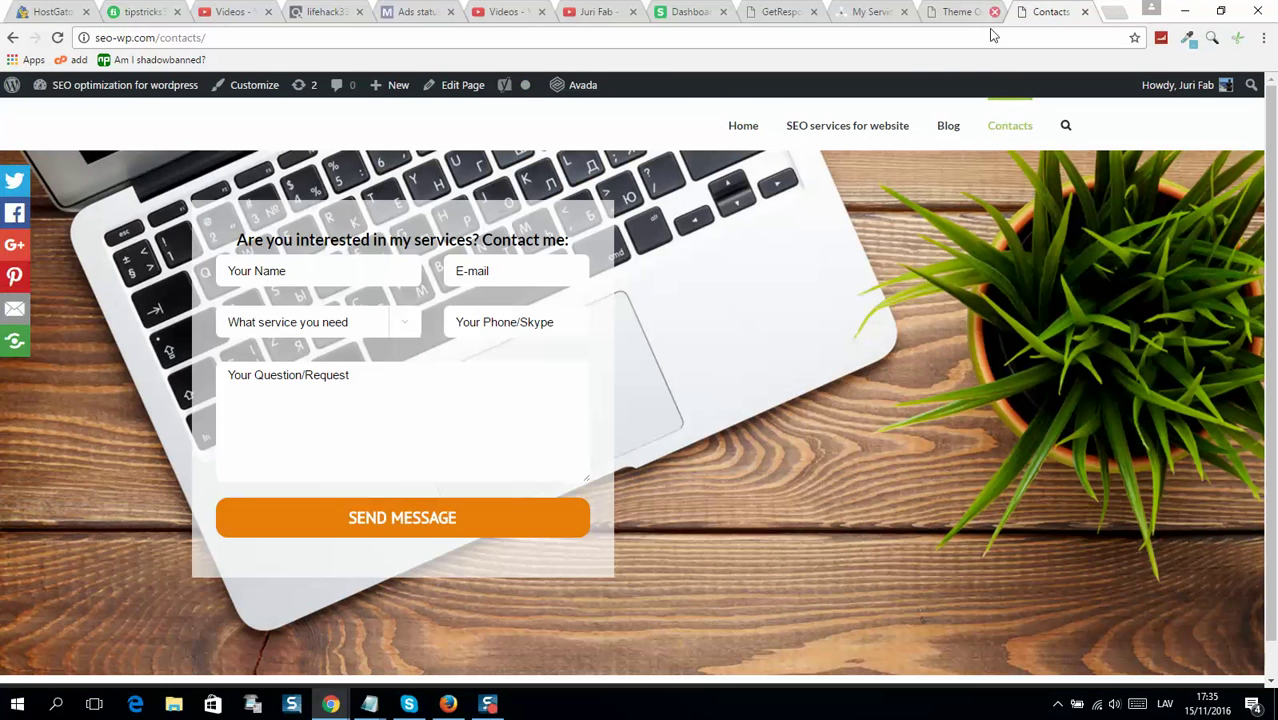
Compare the Custom CSS rules against the contact form on the Contacts page
left_click(960, 11)
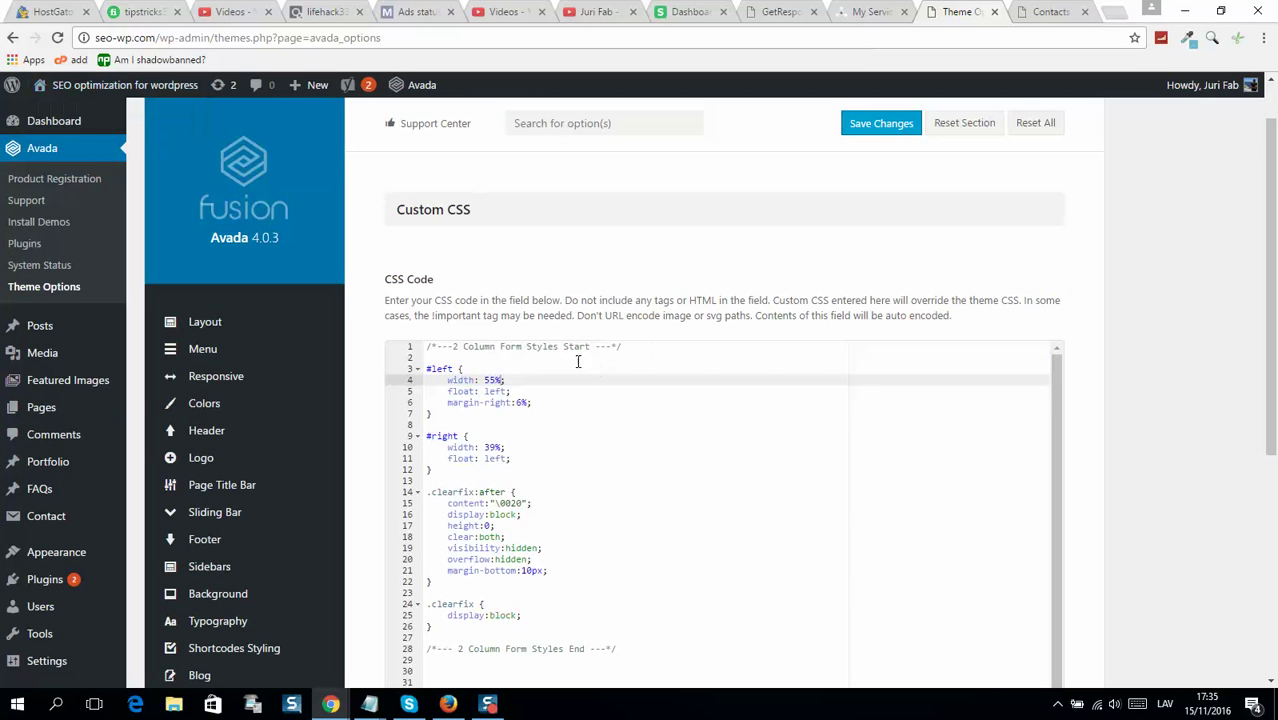
scroll(578, 358, "down", 3)
scroll(773, 230, "down", 2)
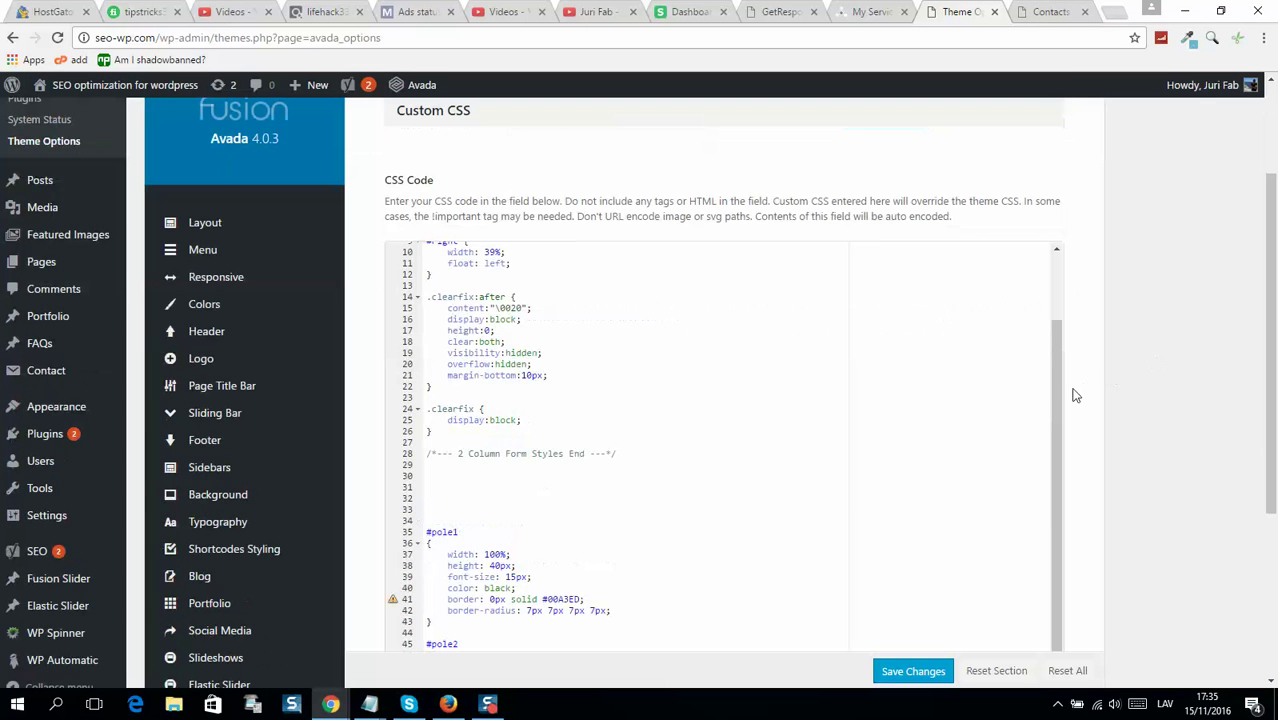
left_click_drag(1071, 362, 1068, 265)
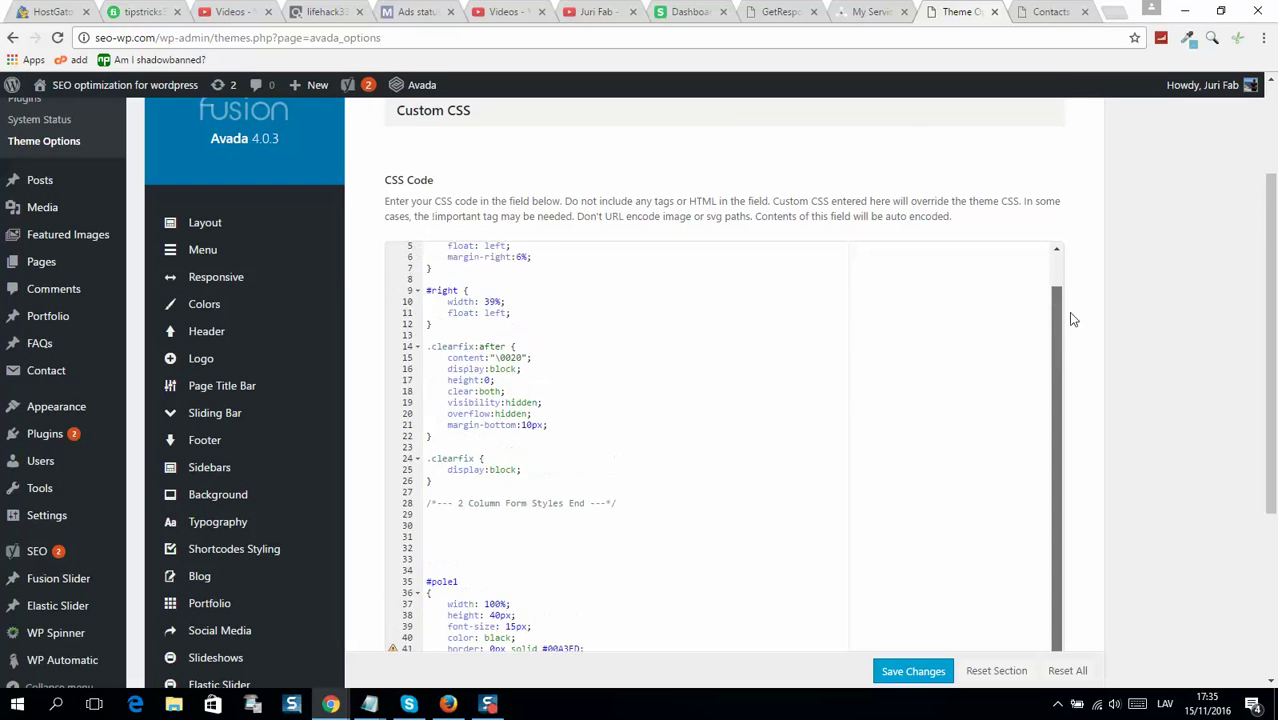
left_click(1050, 11)
left_click(246, 282)
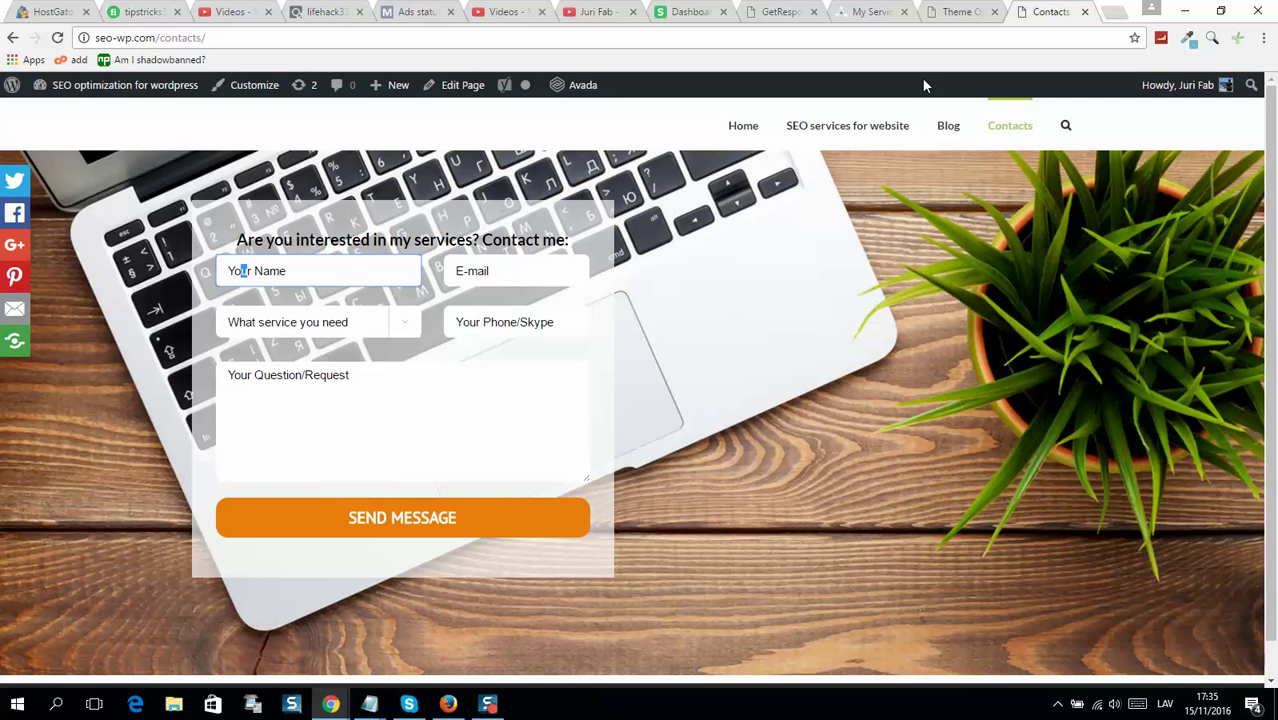
left_click(951, 14)
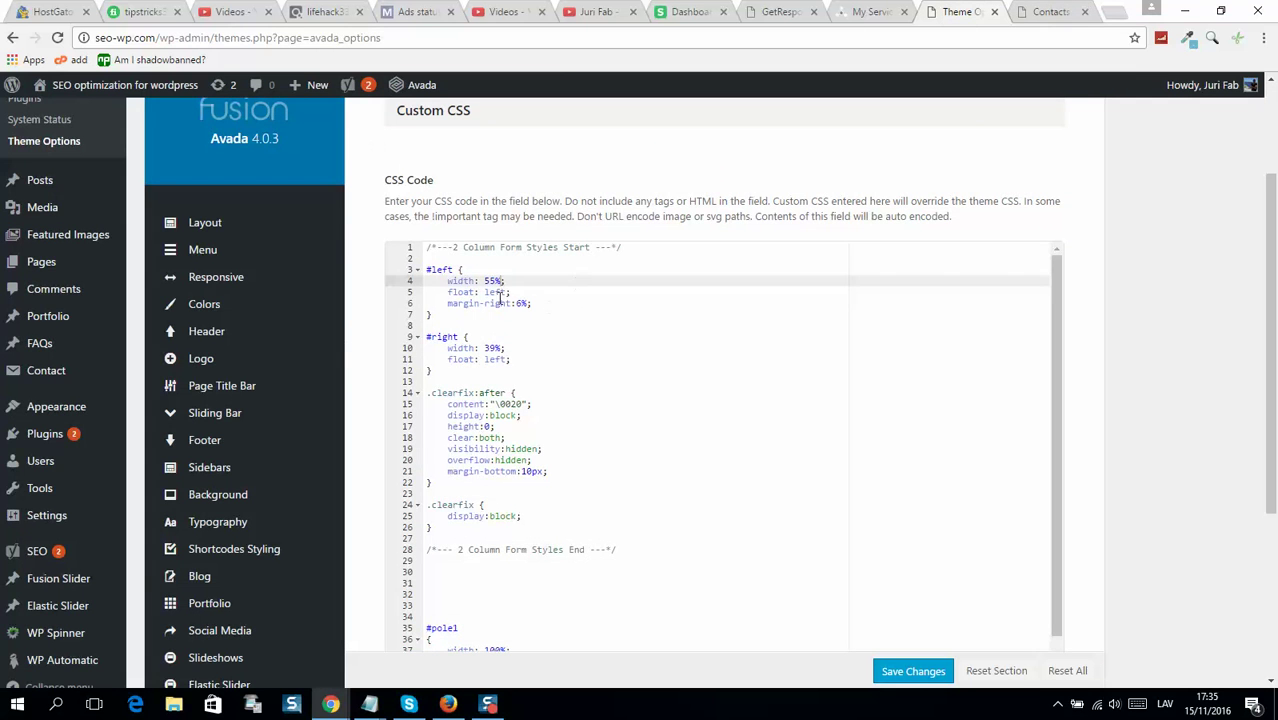
Highlight the #left and #right rules and the left column's 55% width, rechecking the form
double_click(440, 269)
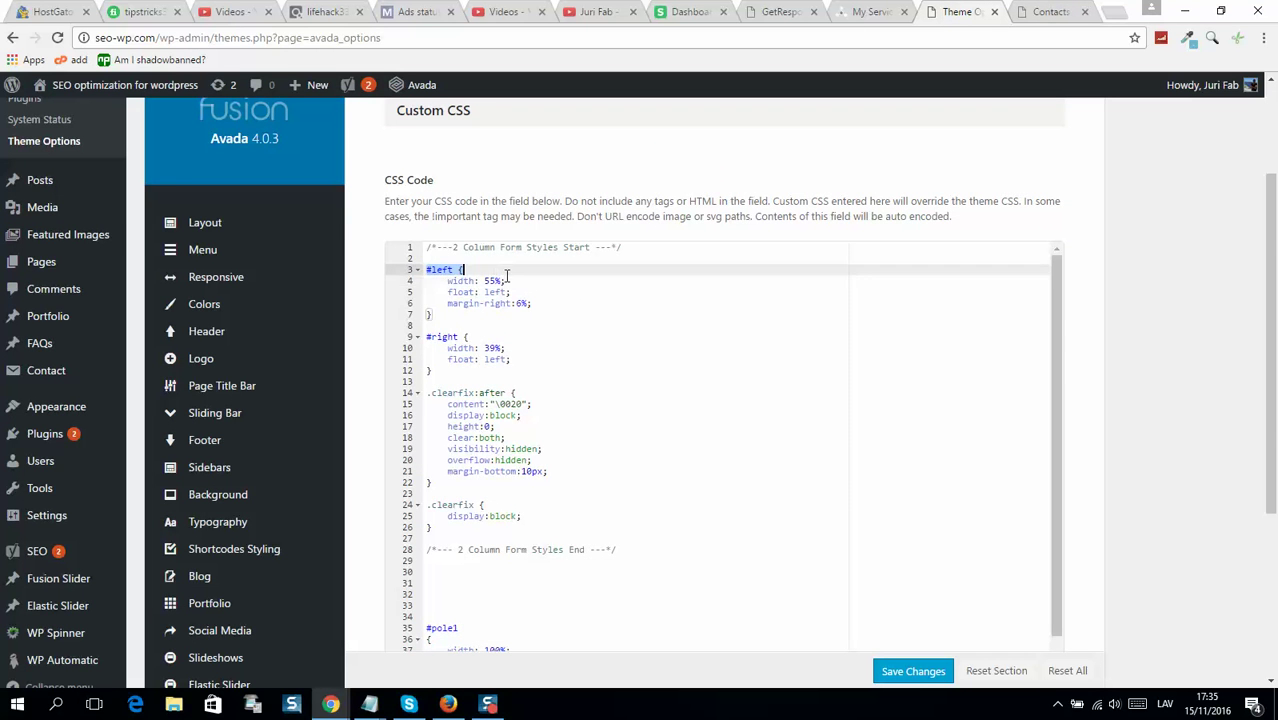
double_click(444, 337)
left_click_drag(426, 337, 512, 359)
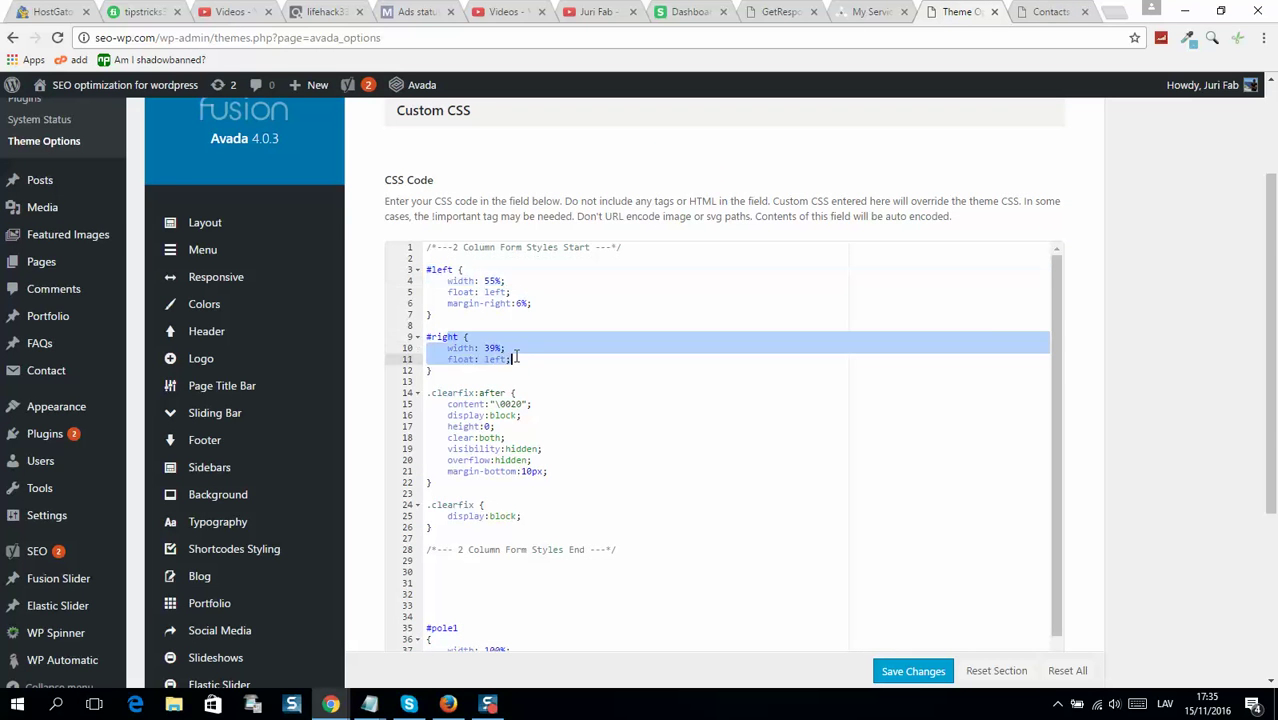
double_click(491, 281)
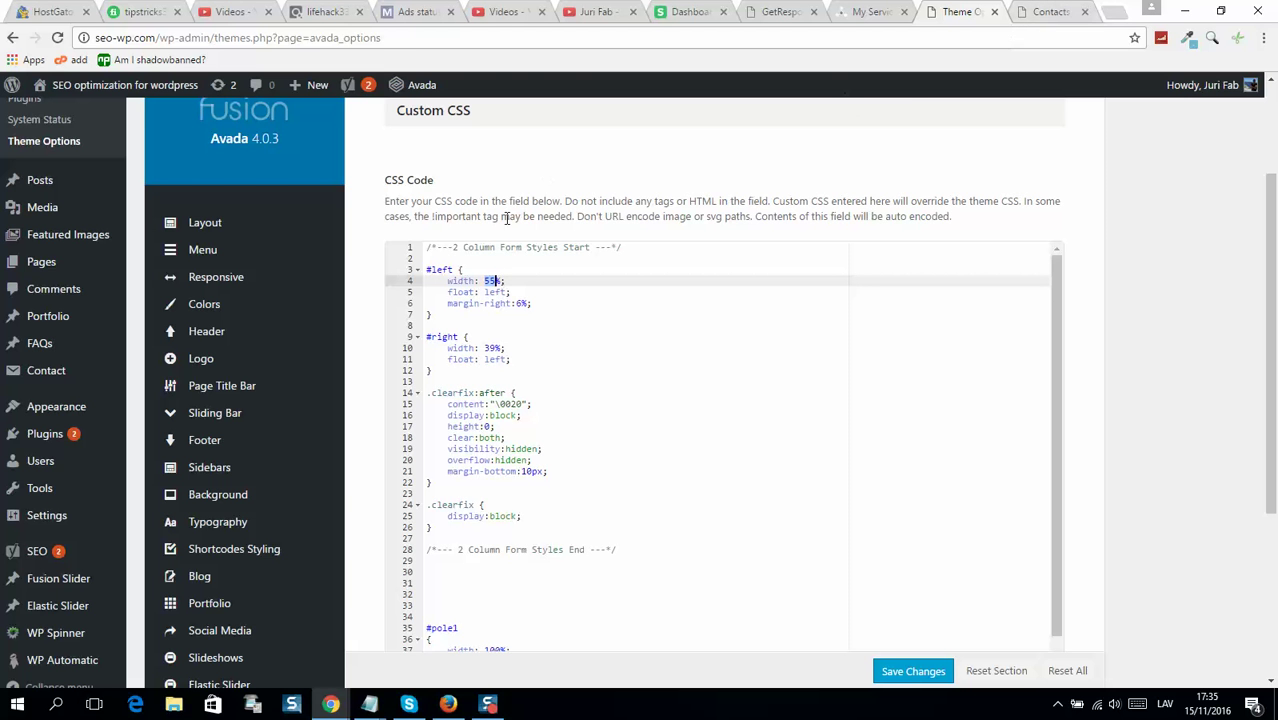
left_click(1030, 18)
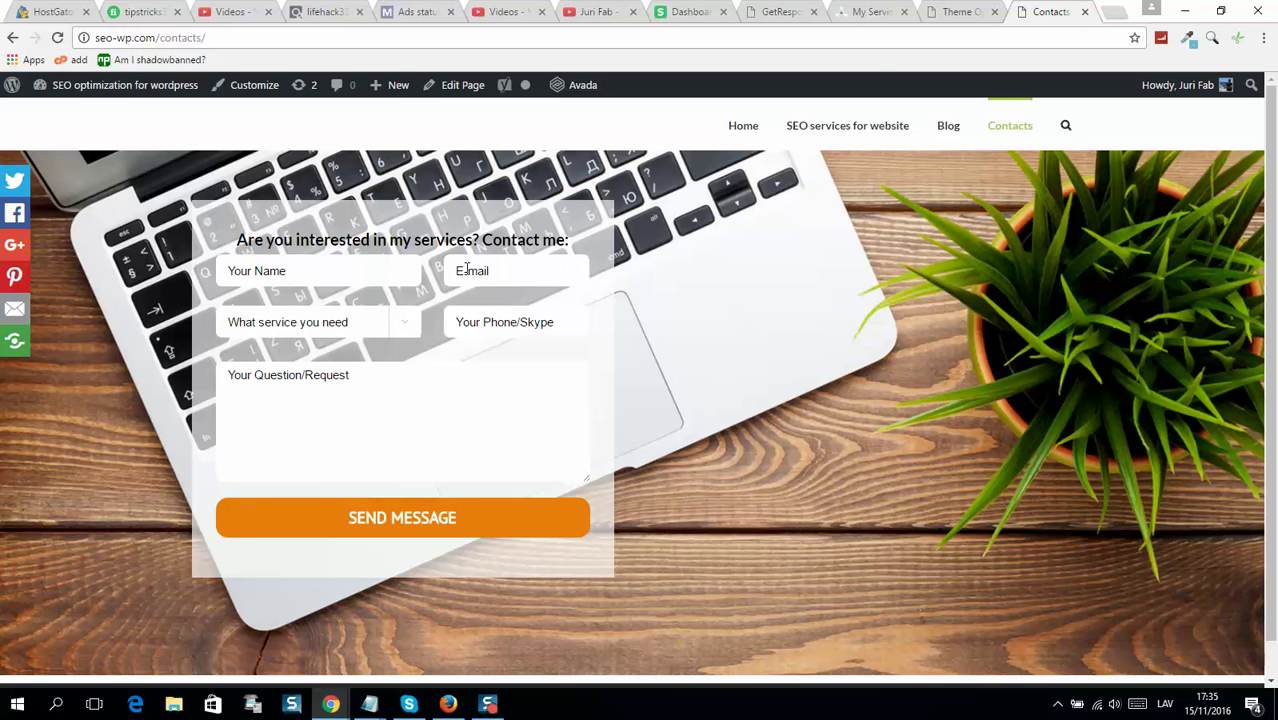
left_click(927, 11)
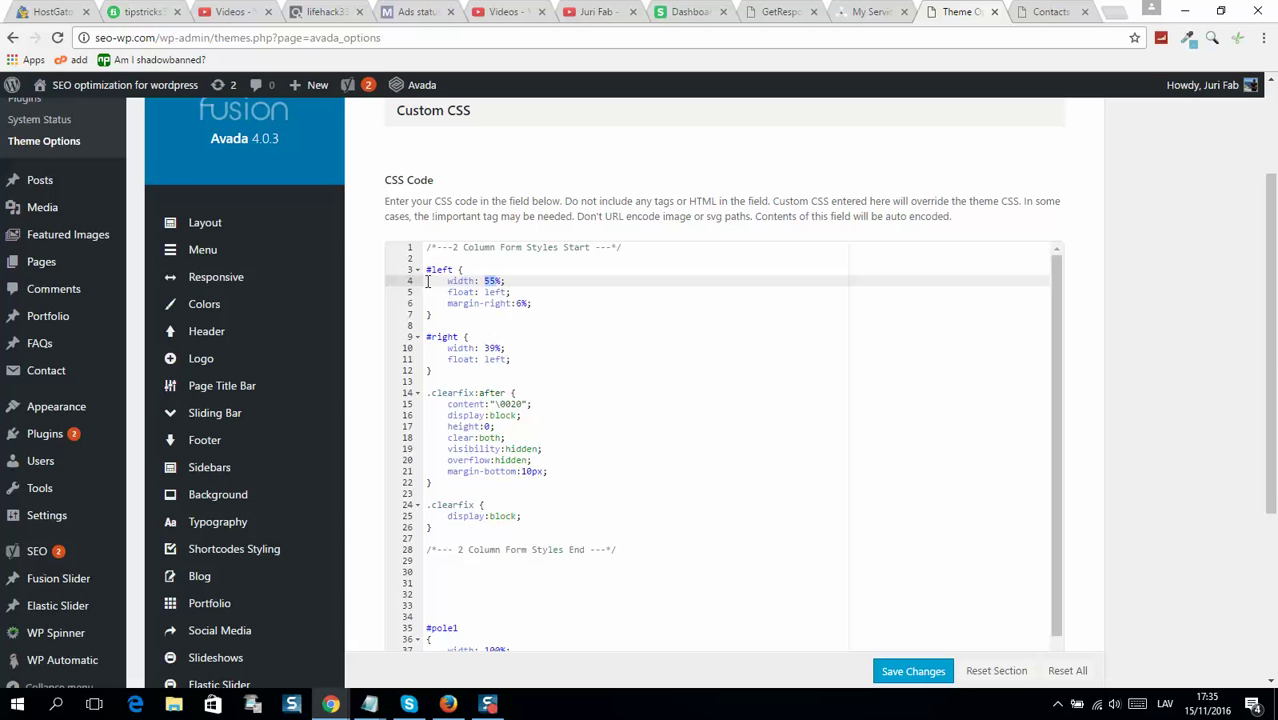
left_click_drag(430, 268, 561, 474)
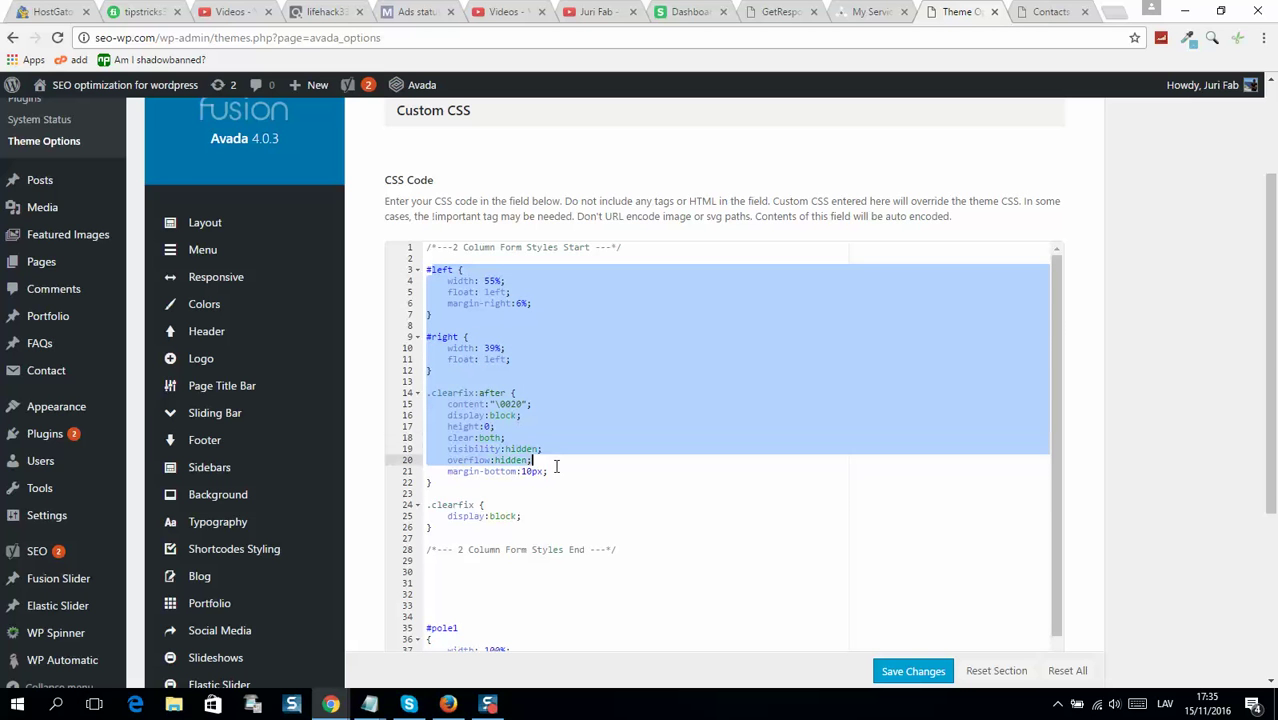
scroll(520, 400, "down", 1)
scroll(512, 385, "down", 1)
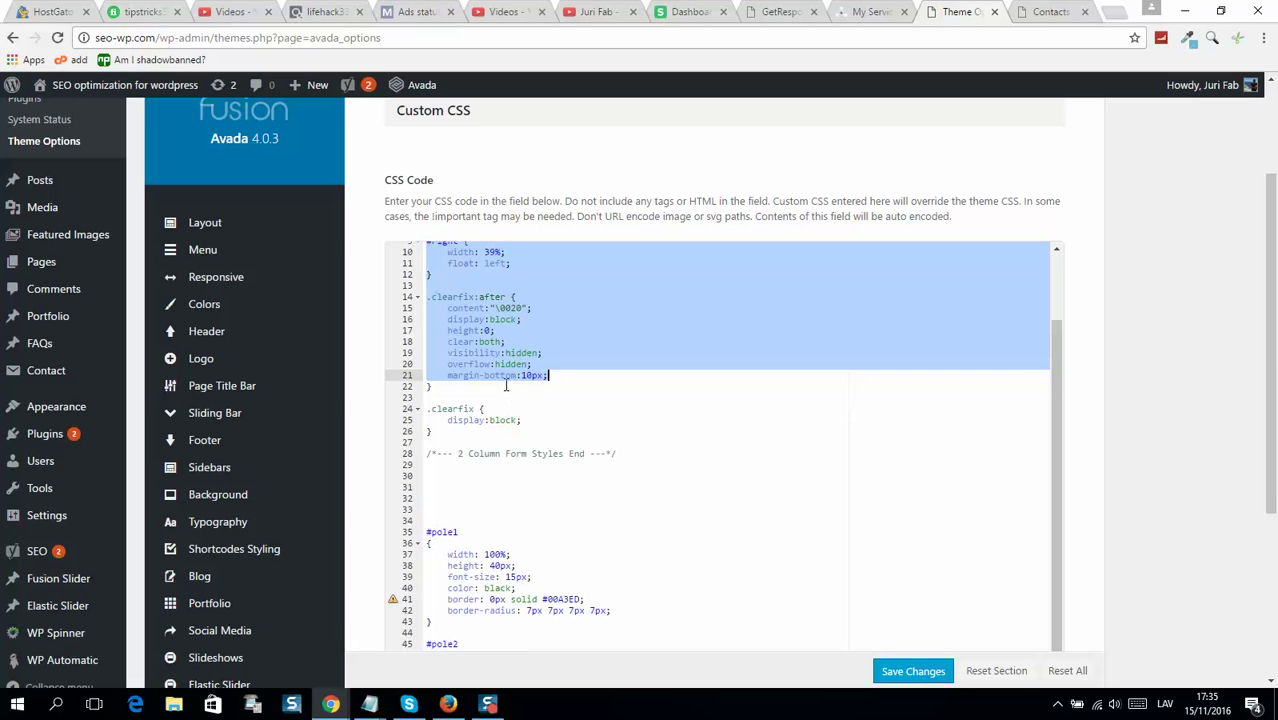
scroll(505, 370, "down", 2)
scroll(515, 355, "down", 1)
scroll(529, 335, "down", 2)
scroll(515, 300, "down", 2)
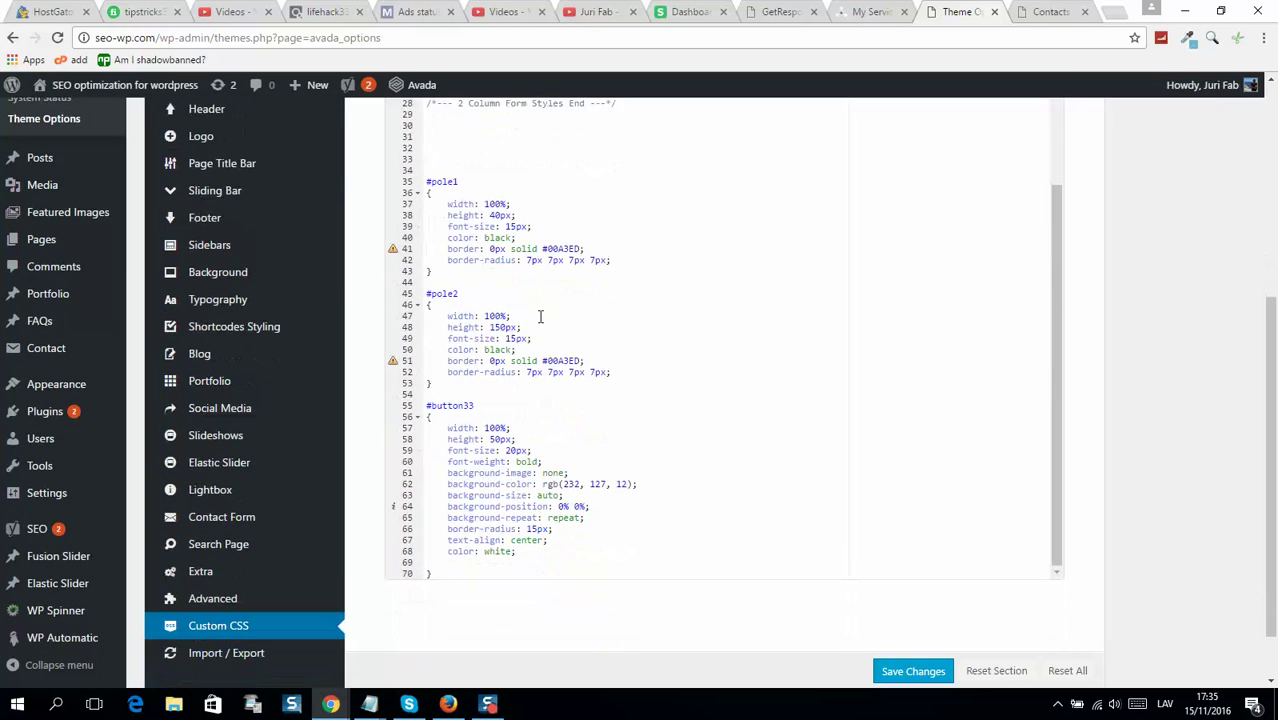
scroll(504, 265, "down", 1)
left_click(552, 154)
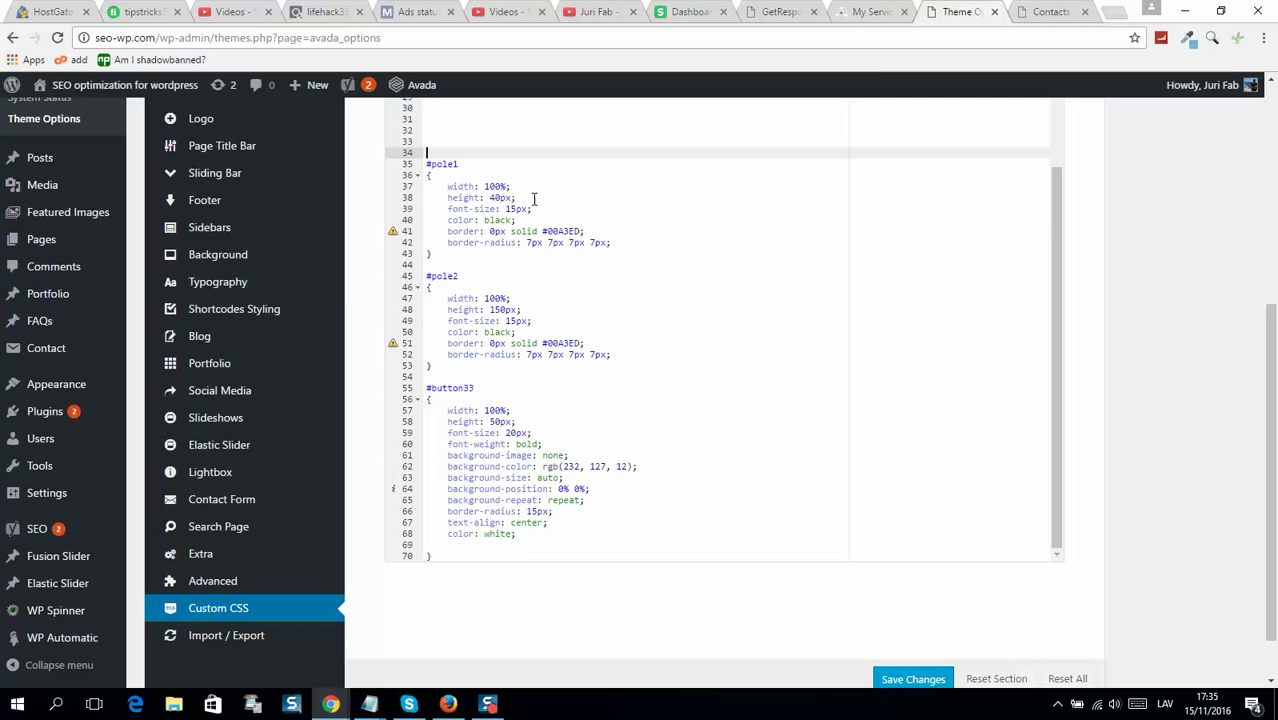
left_click(1042, 20)
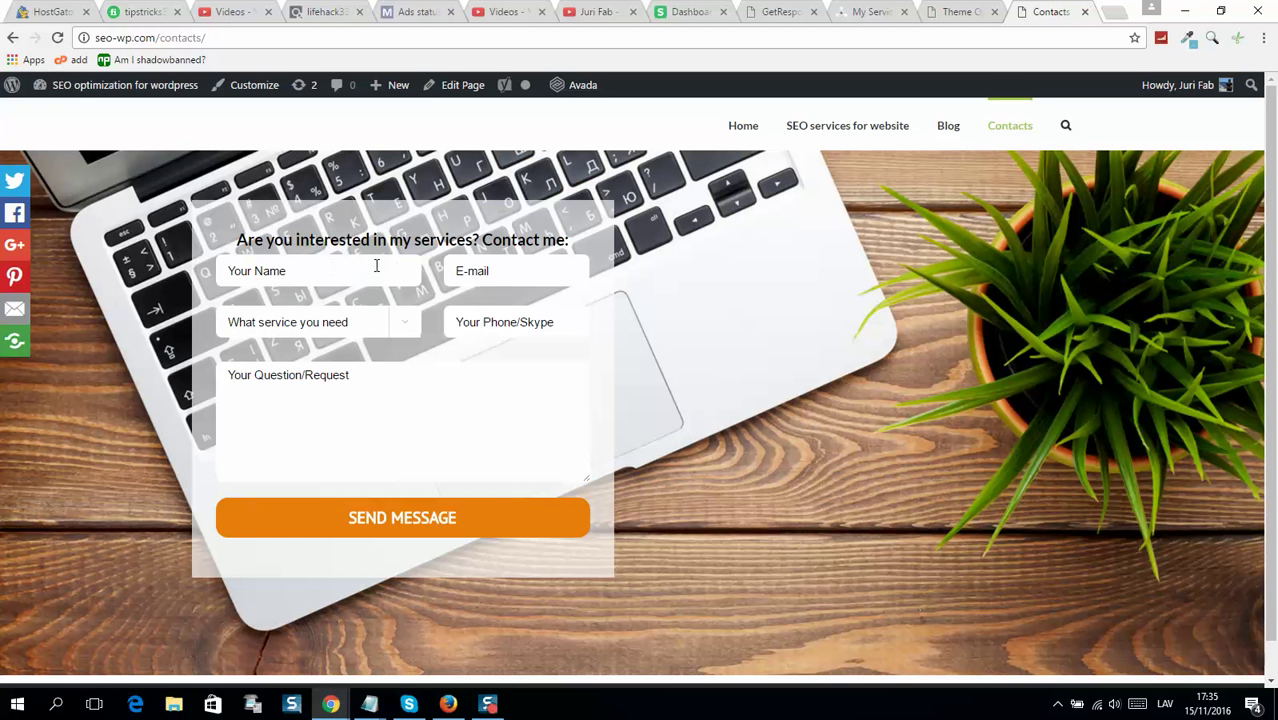
left_click(386, 321)
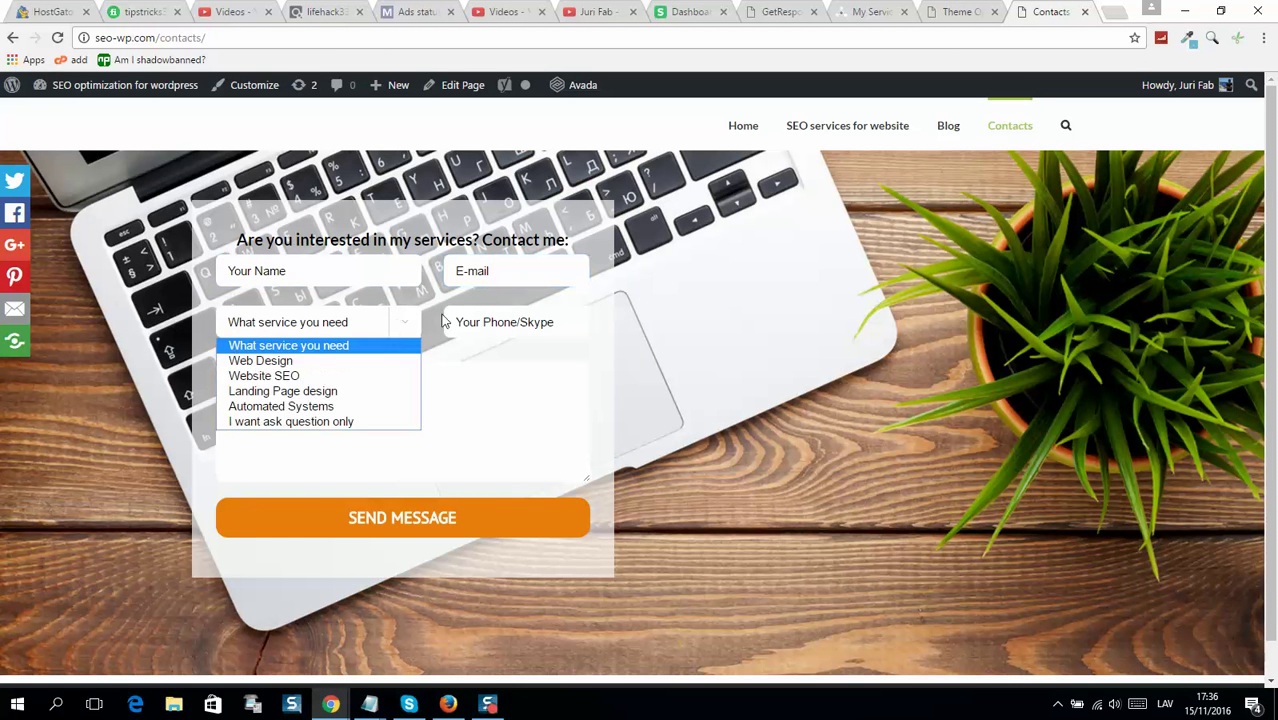
left_click(372, 361)
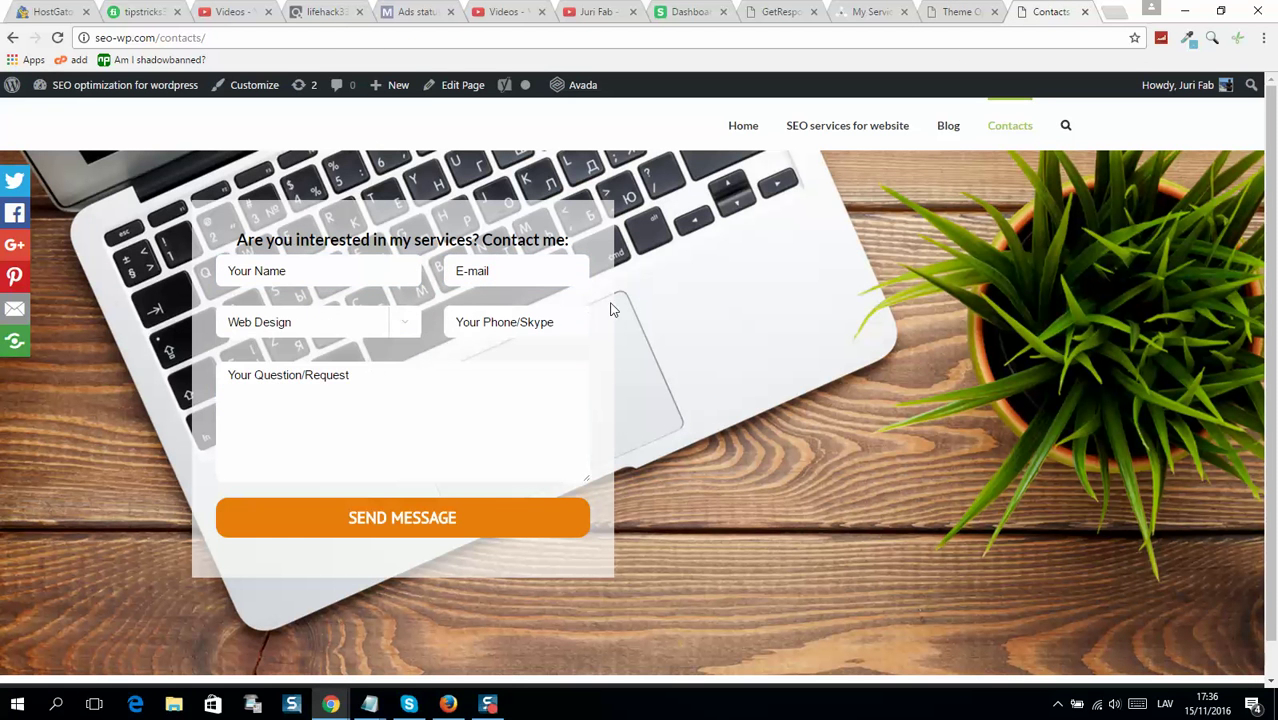
left_click(940, 18)
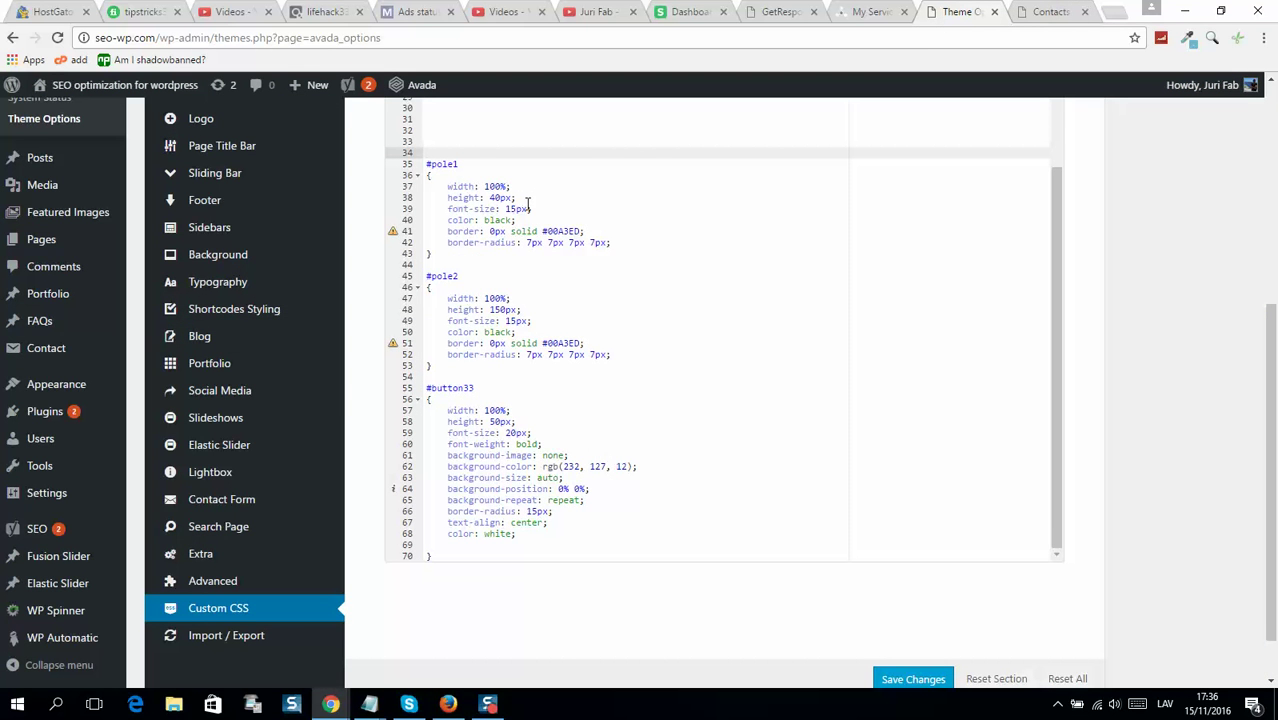
left_click_drag(426, 277, 576, 356)
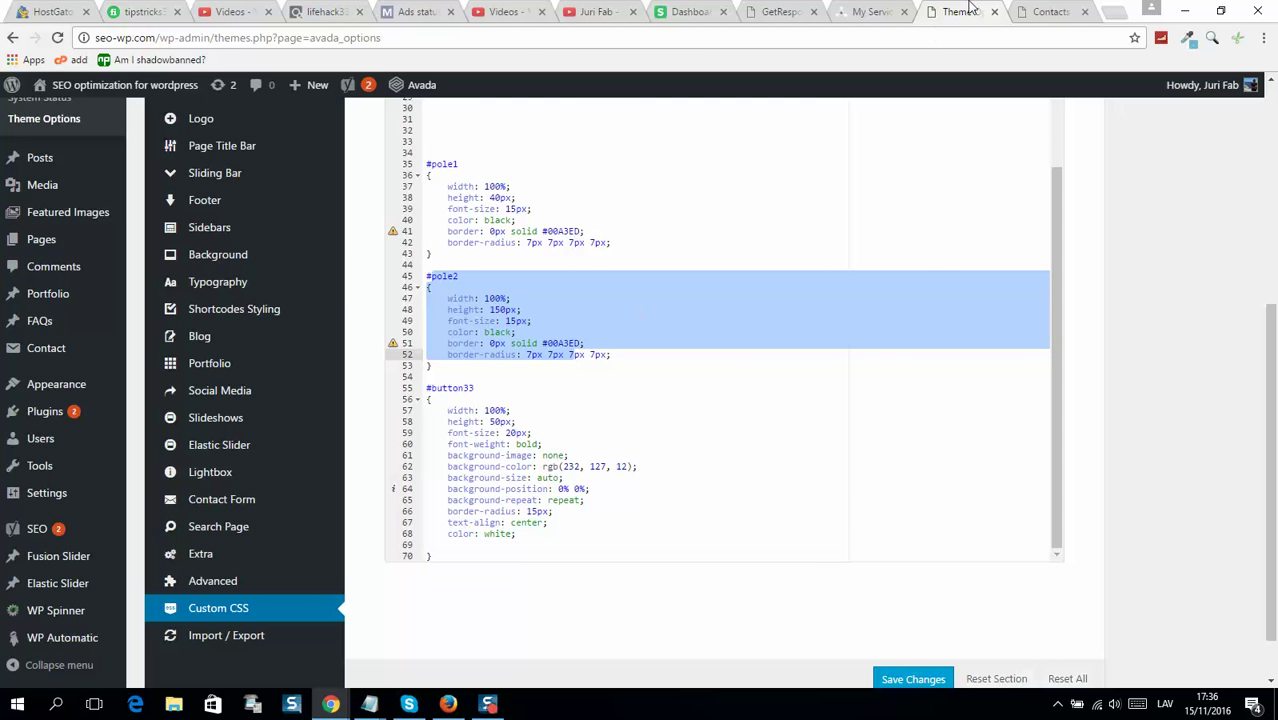
left_click(1045, 12)
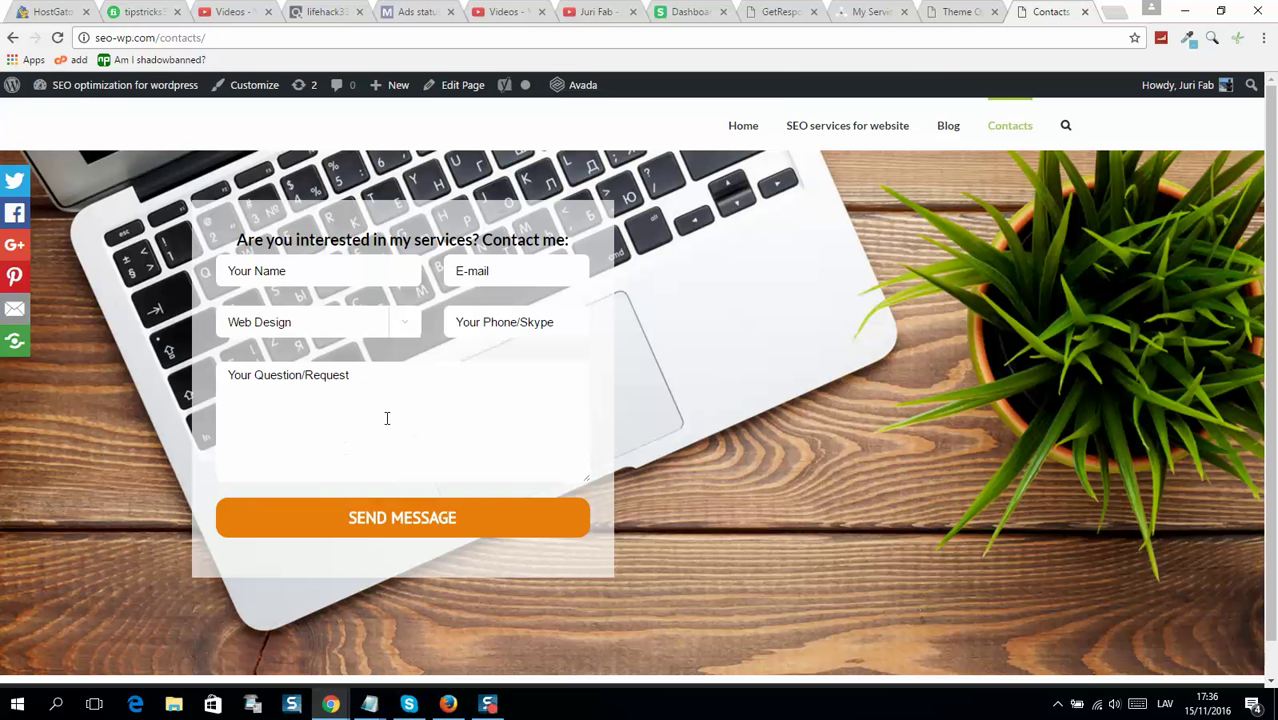
left_click(958, 14)
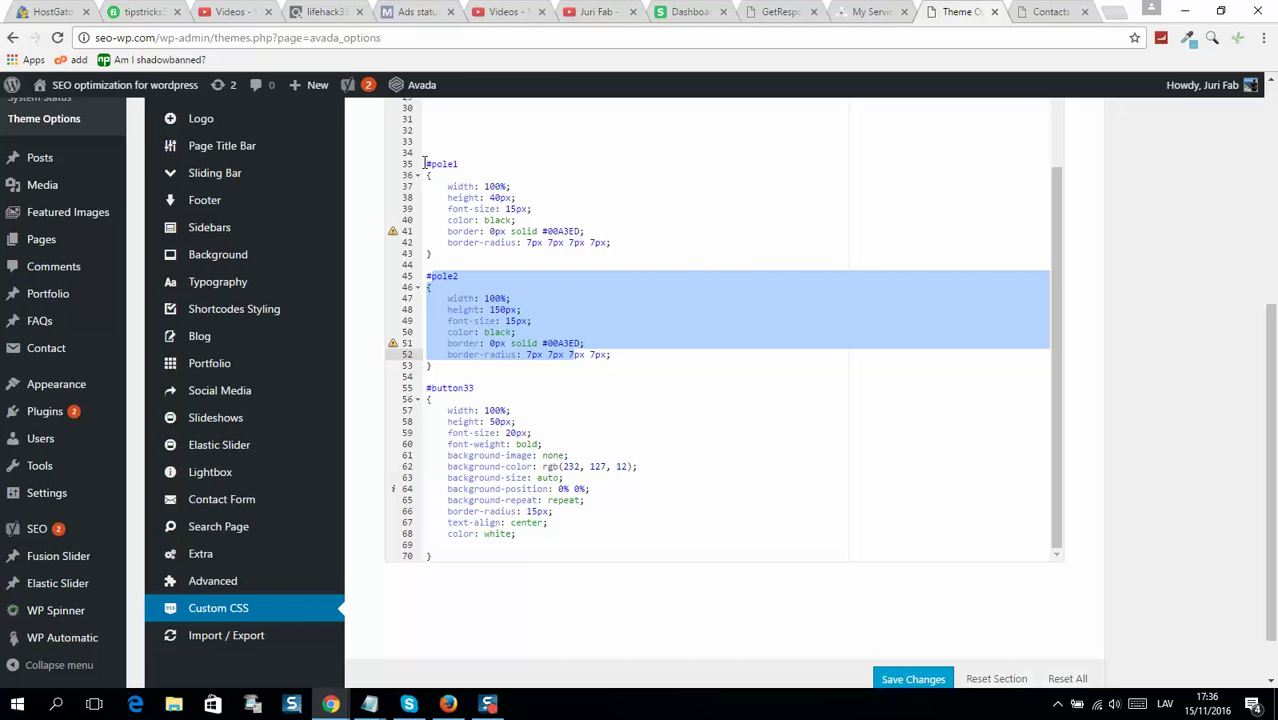
left_click_drag(425, 164, 607, 243)
left_click(1062, 10)
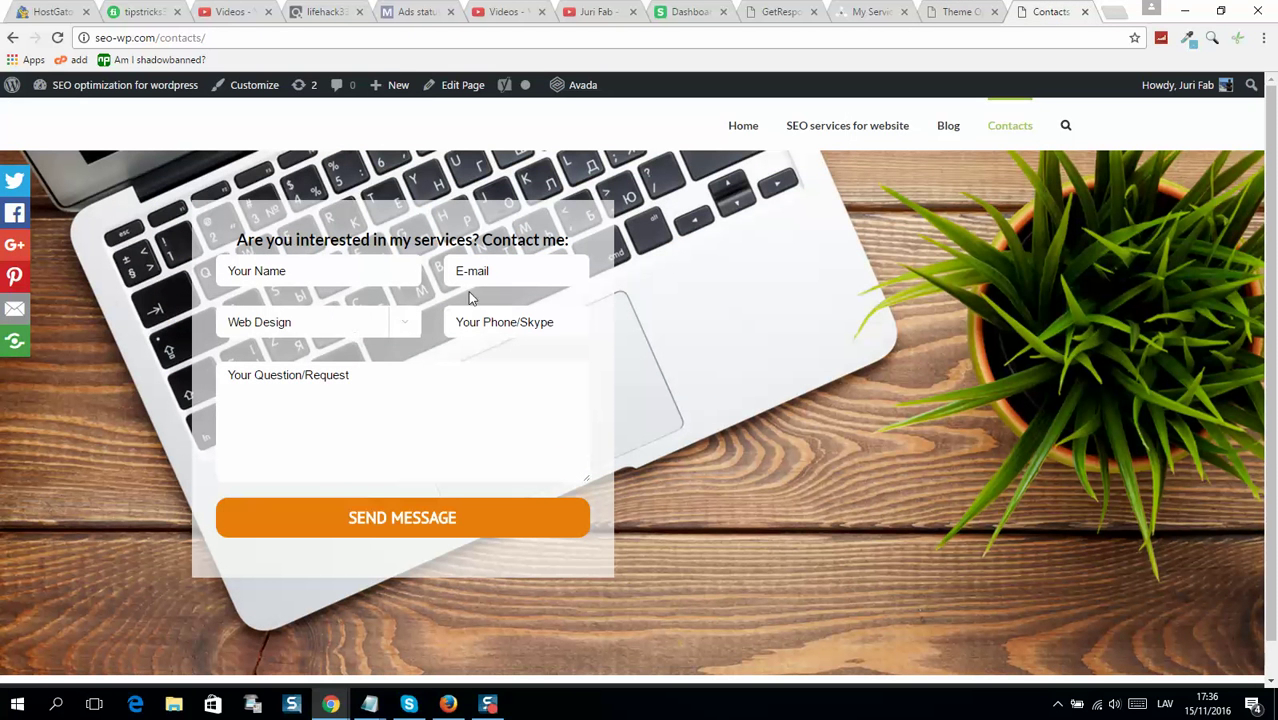
left_click(955, 12)
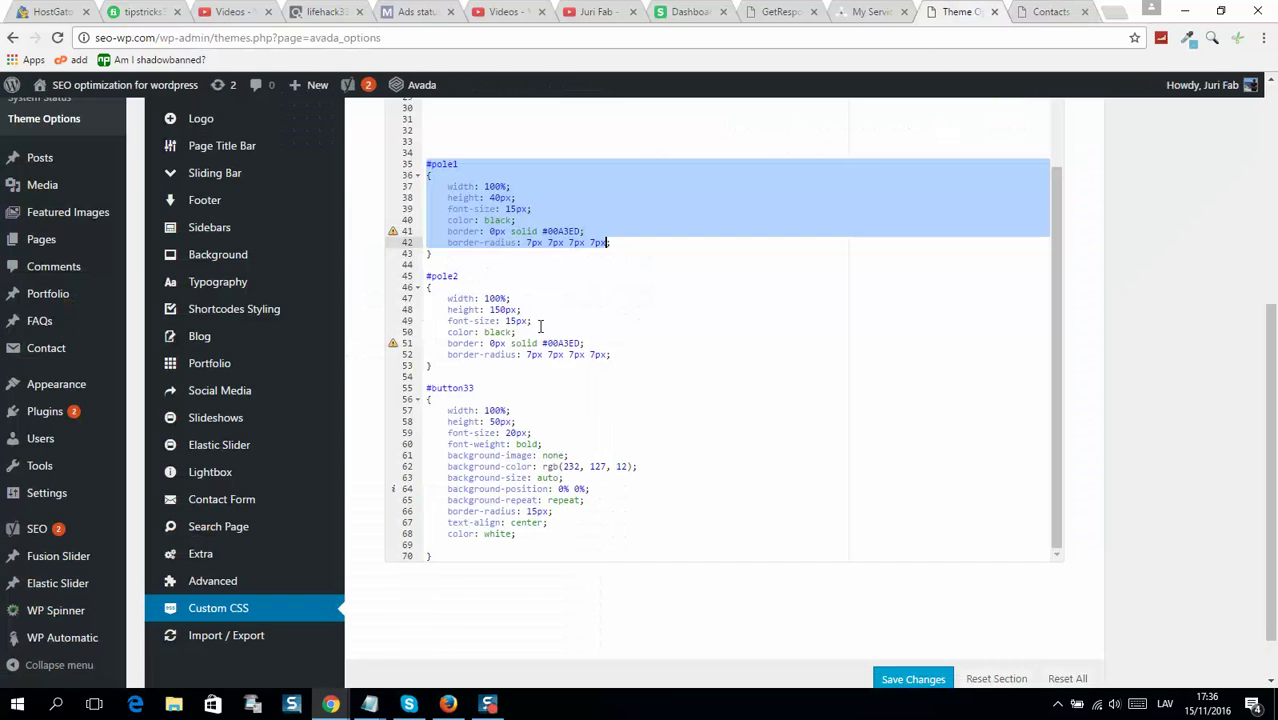
left_click(491, 231)
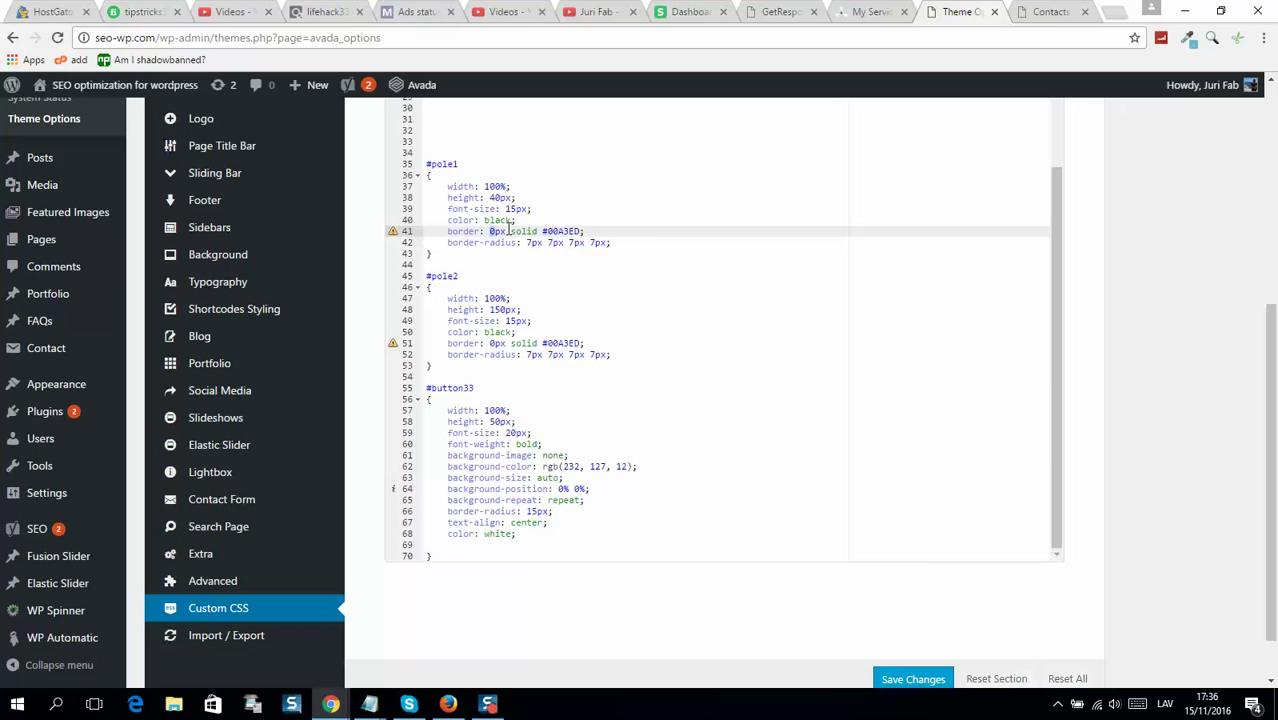
left_click(566, 231)
left_click(556, 231)
left_click(521, 243)
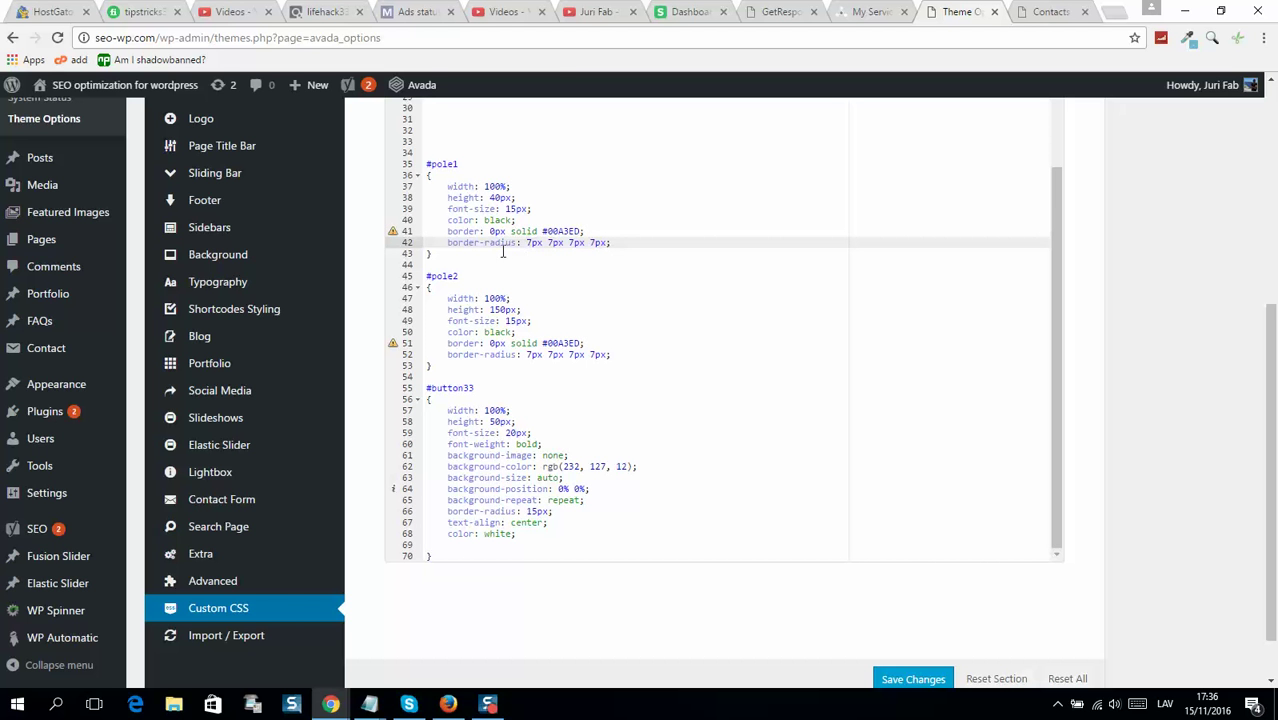
left_click(1026, 12)
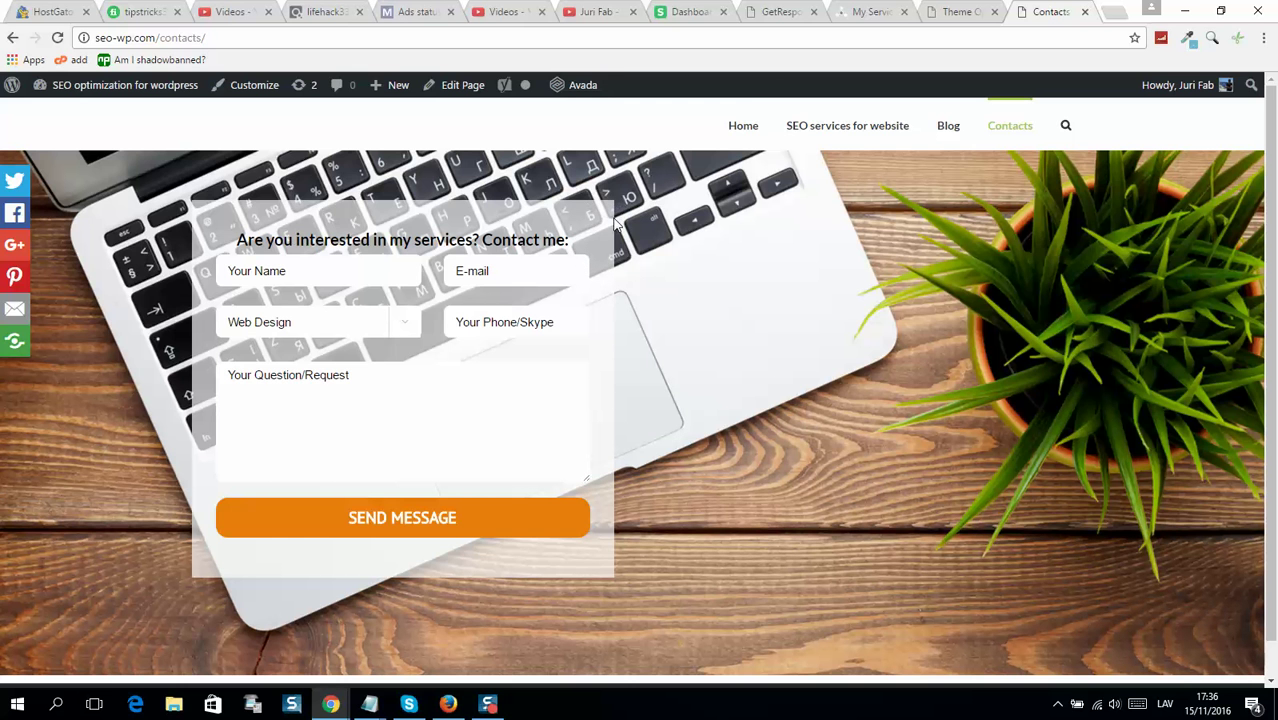
left_click(945, 12)
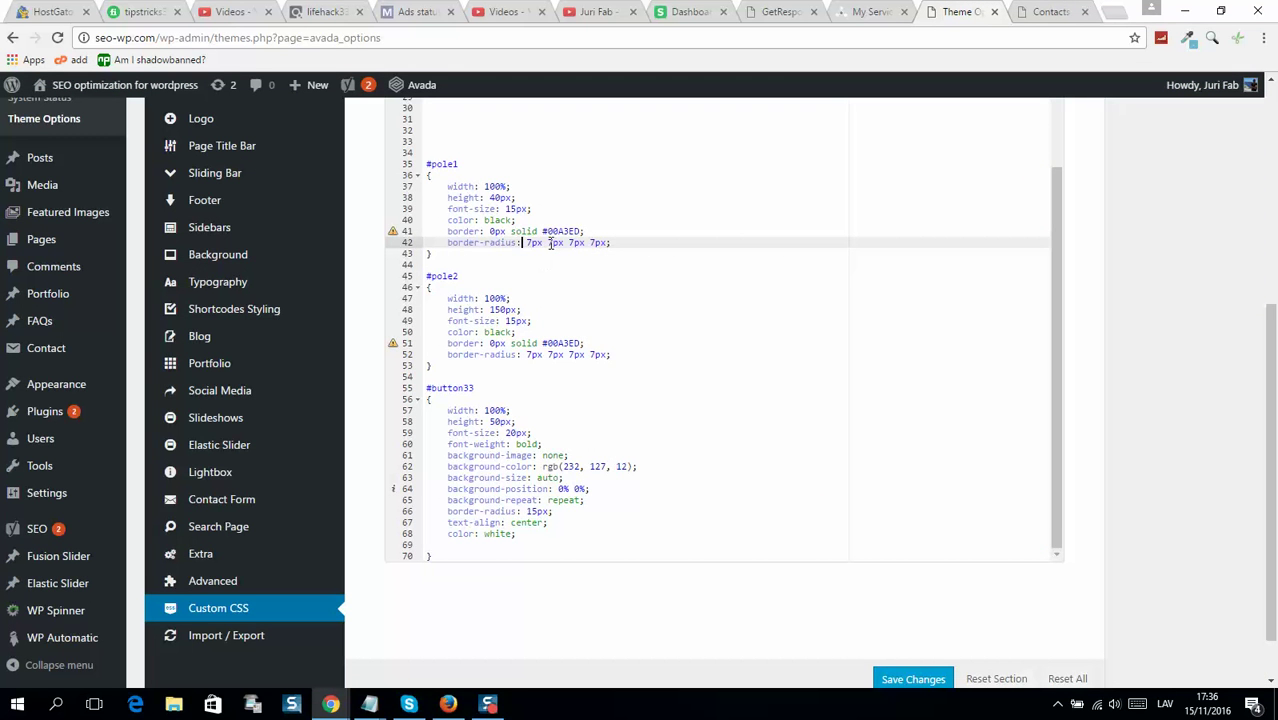
scroll(533, 263, "down", 1)
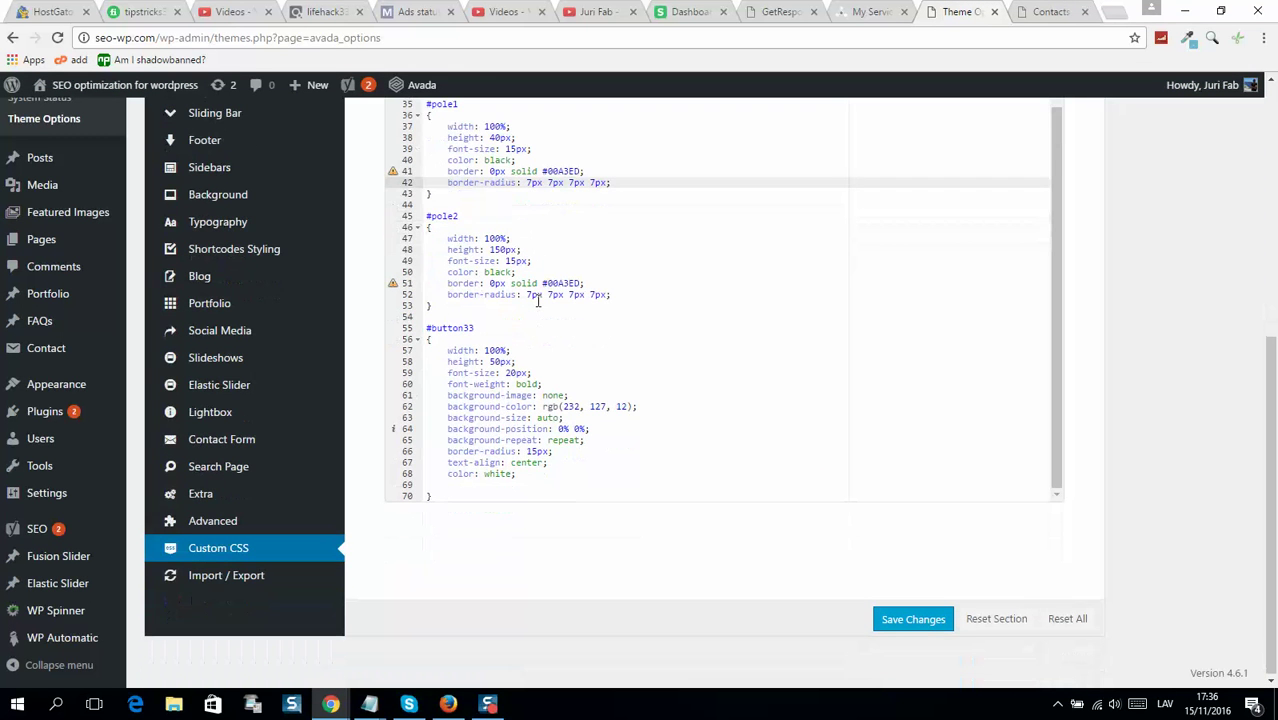
left_click(507, 137)
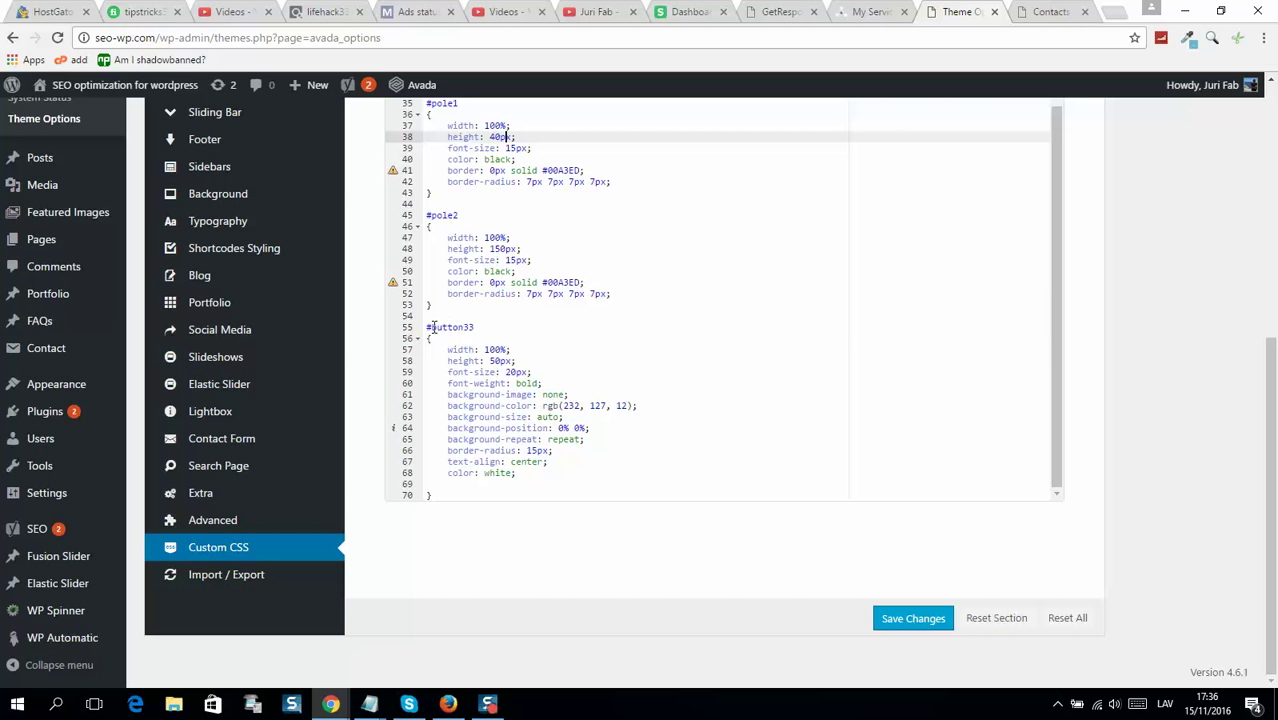
left_click_drag(428, 327, 585, 473)
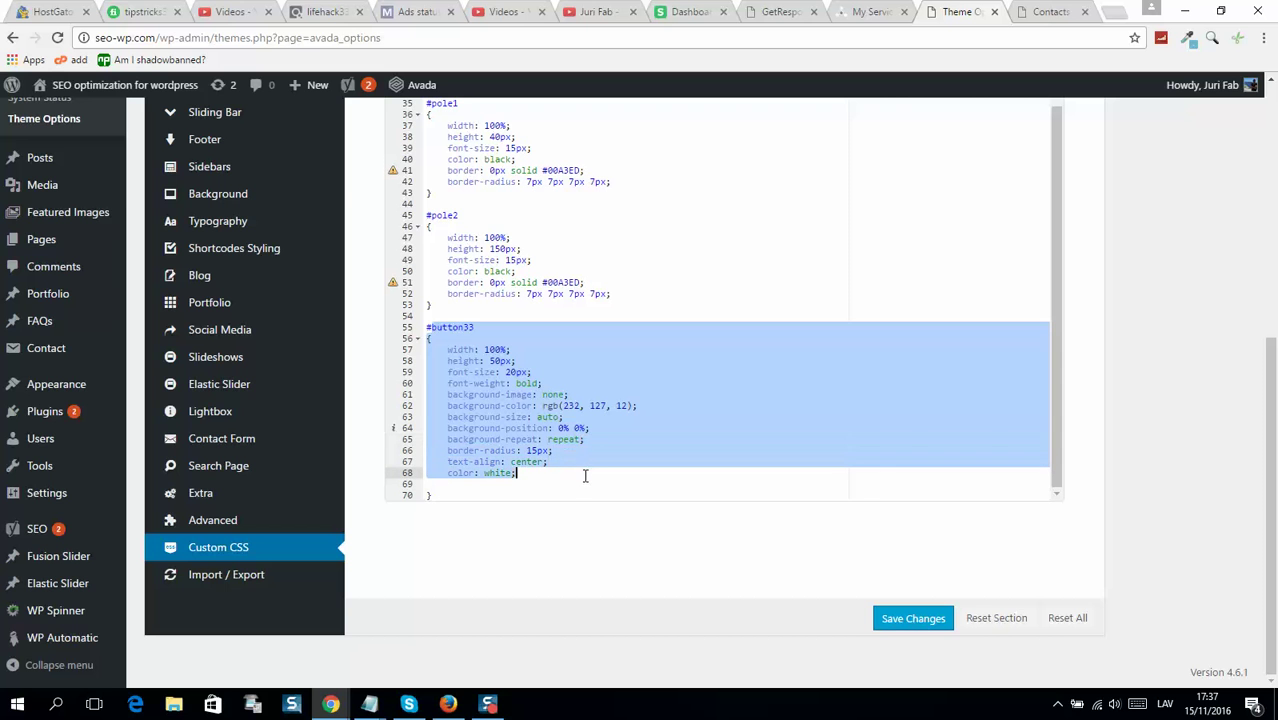
left_click(481, 349)
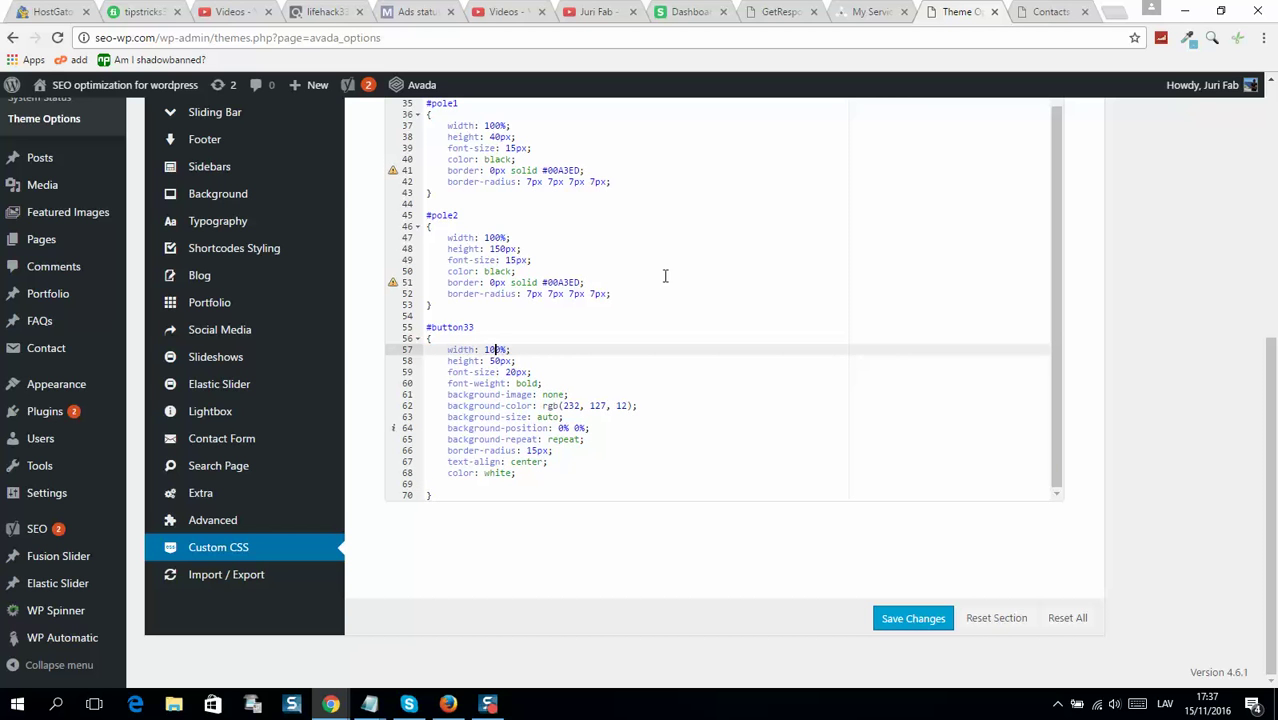
left_click(1021, 8)
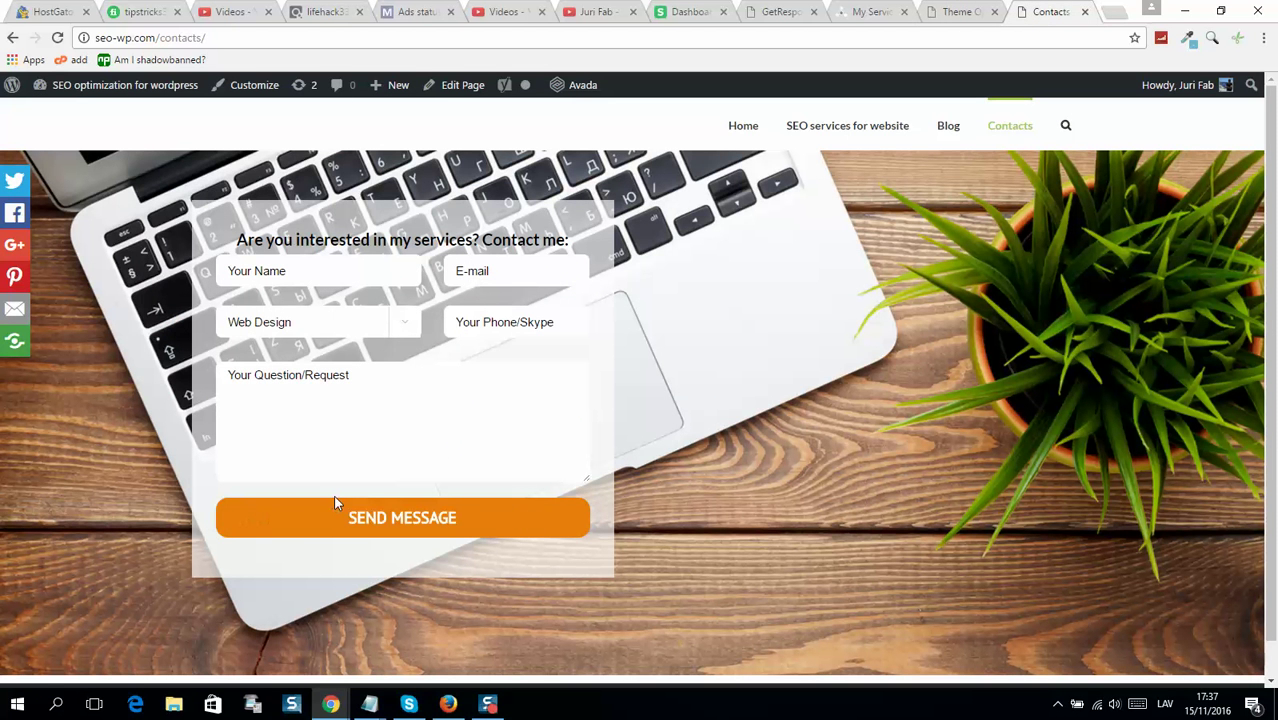
left_click(952, 11)
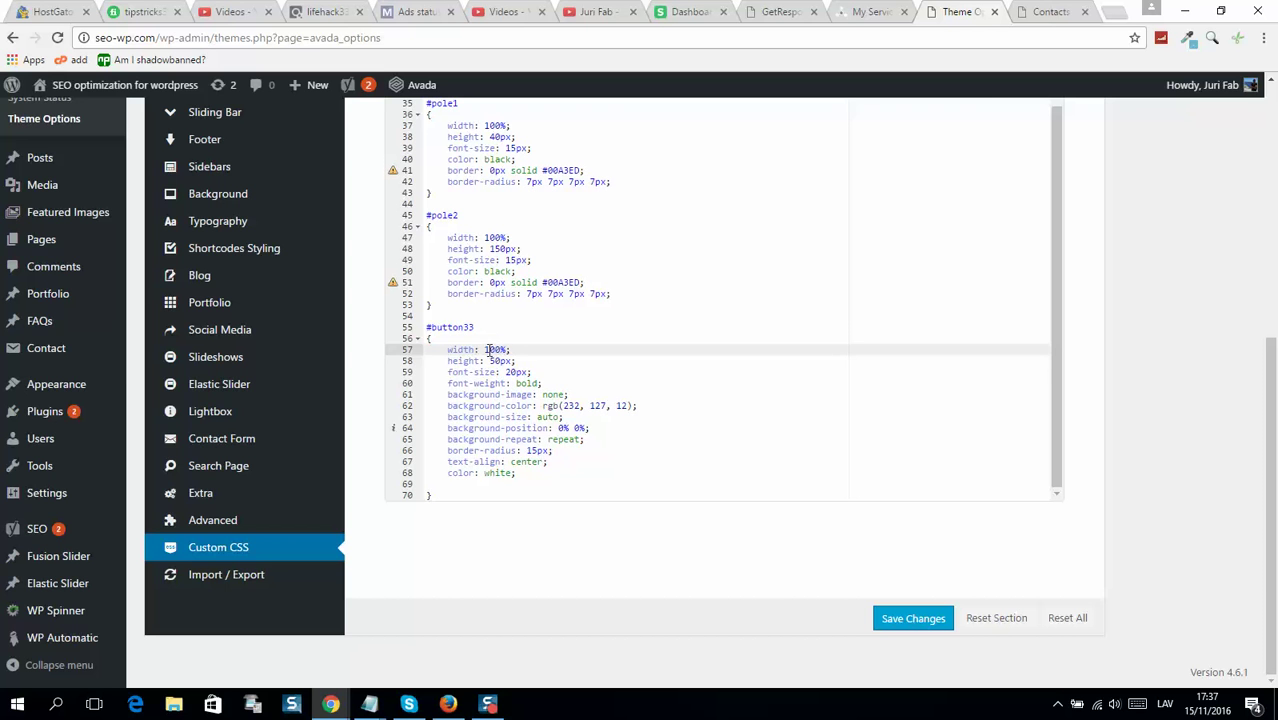
double_click(491, 361)
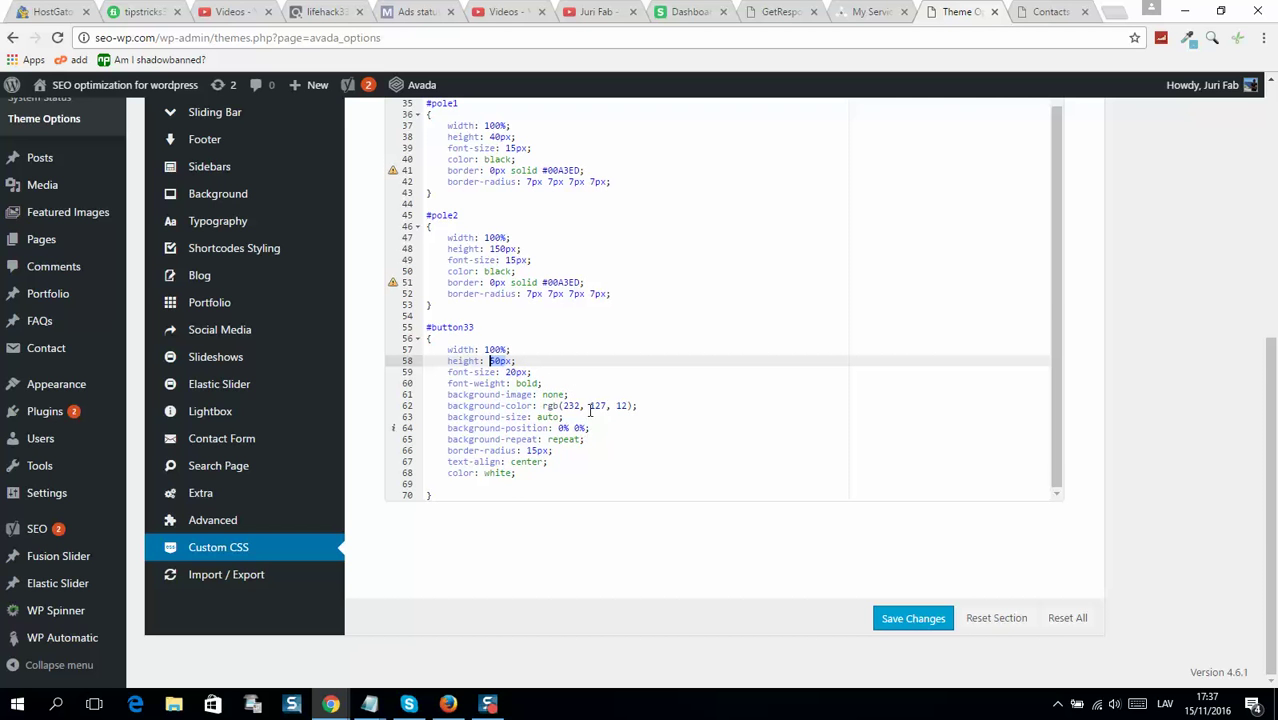
scroll(545, 316, "up", 10)
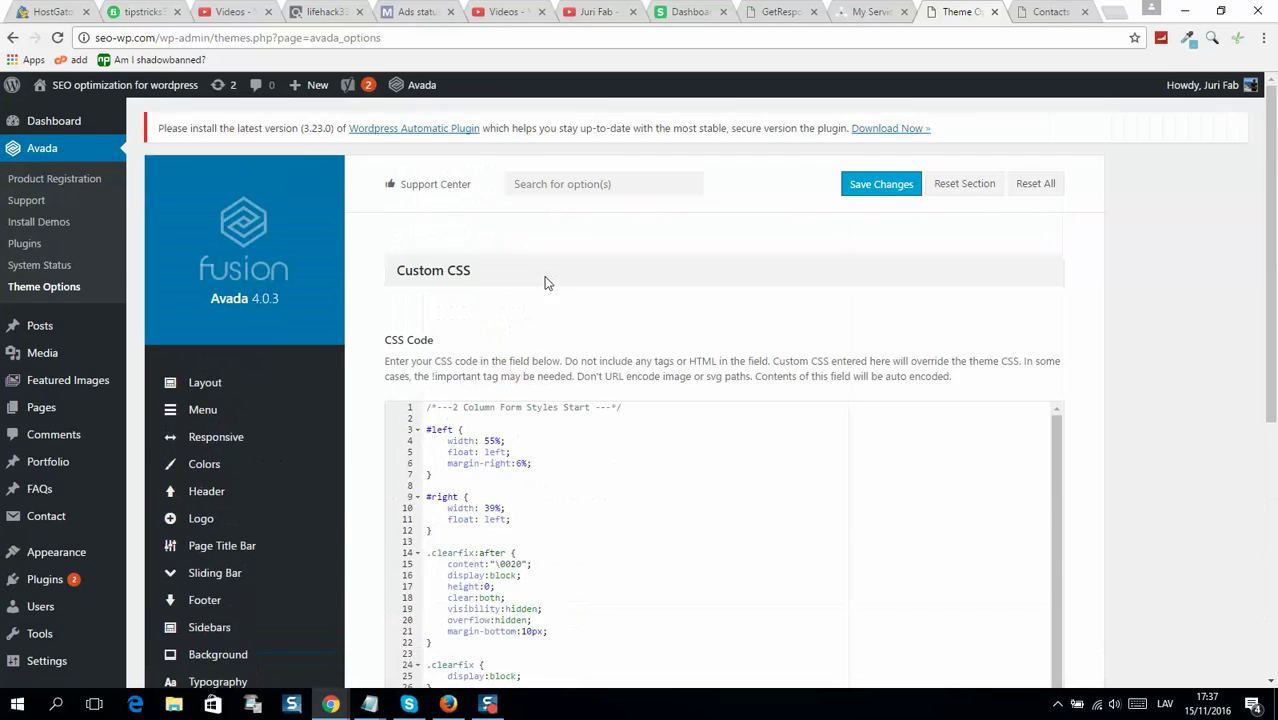
scroll(540, 285, "down", 3)
scroll(531, 274, "down", 5)
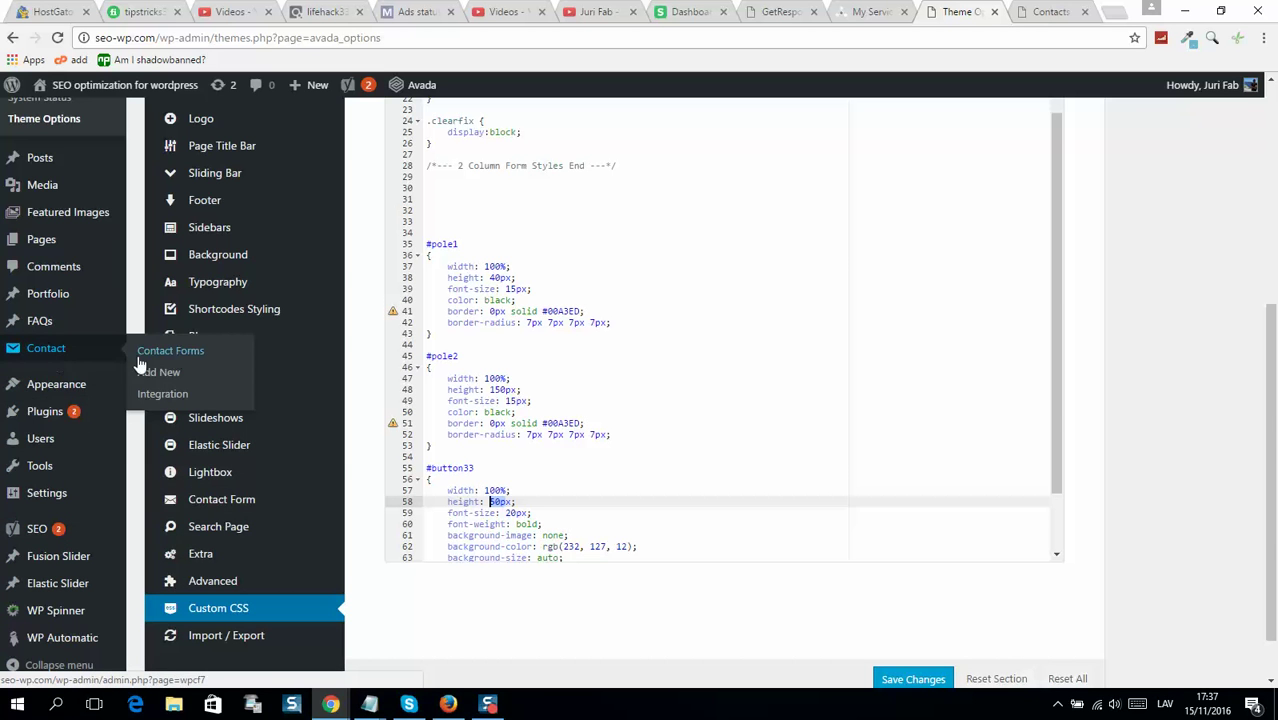
left_click(145, 358)
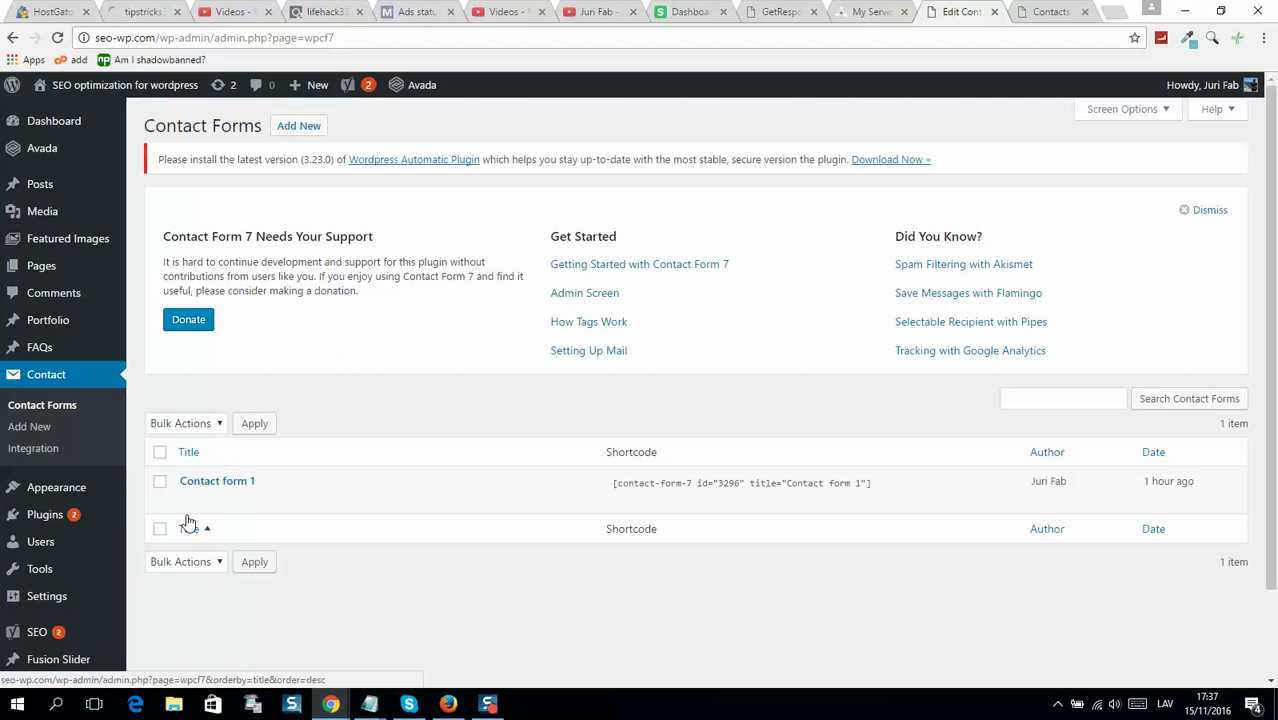
left_click(188, 500)
left_click(188, 500)
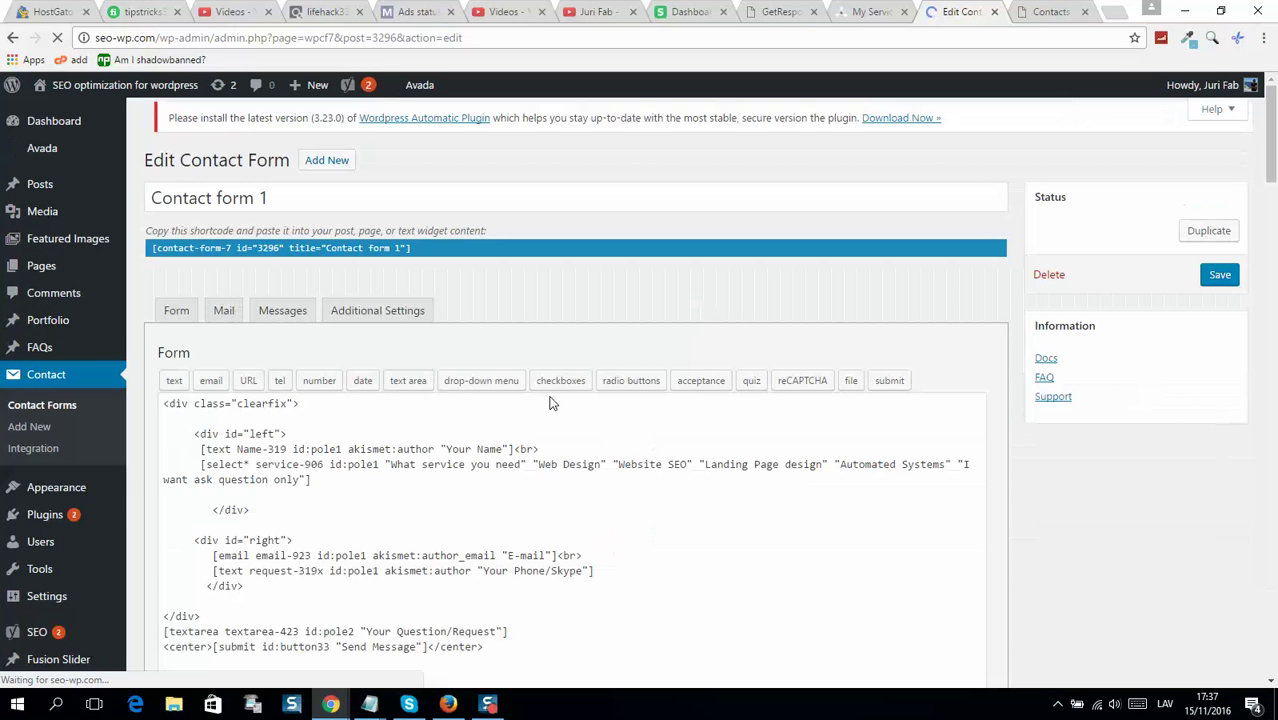
scroll(319, 268, "down", 1)
scroll(319, 268, "down", 2)
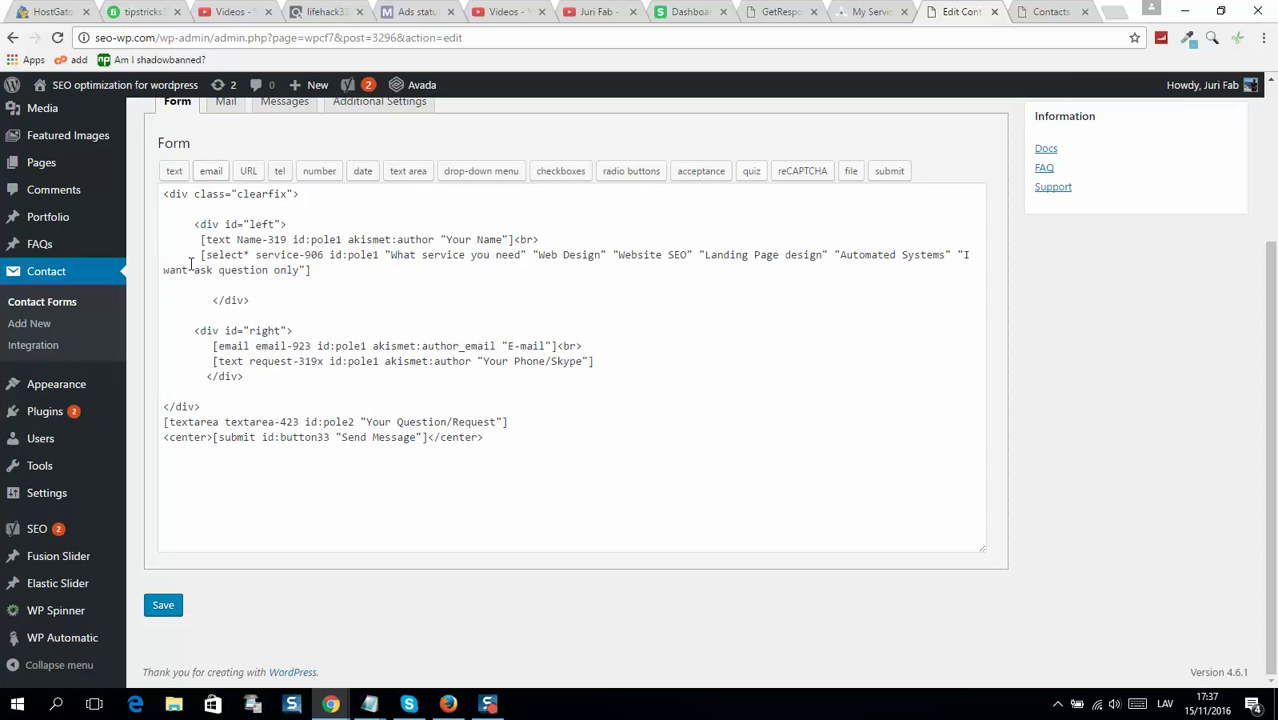
left_click_drag(166, 194, 305, 198)
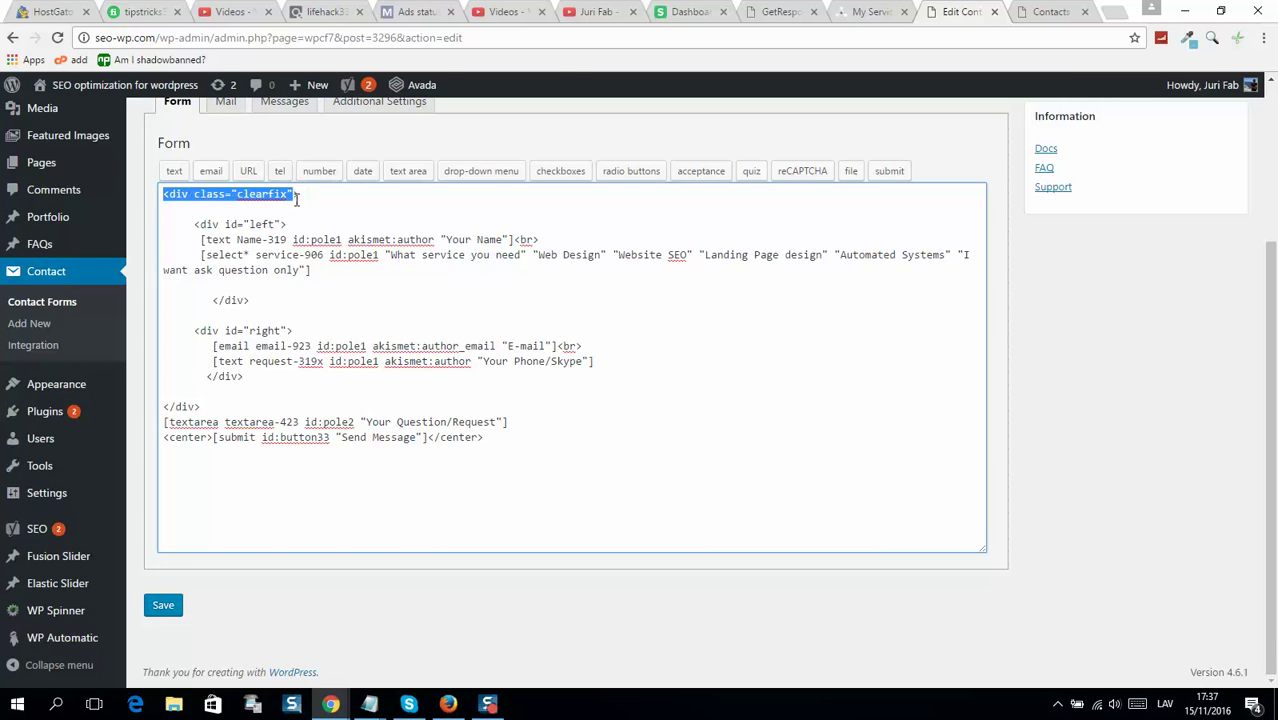
left_click(1045, 12)
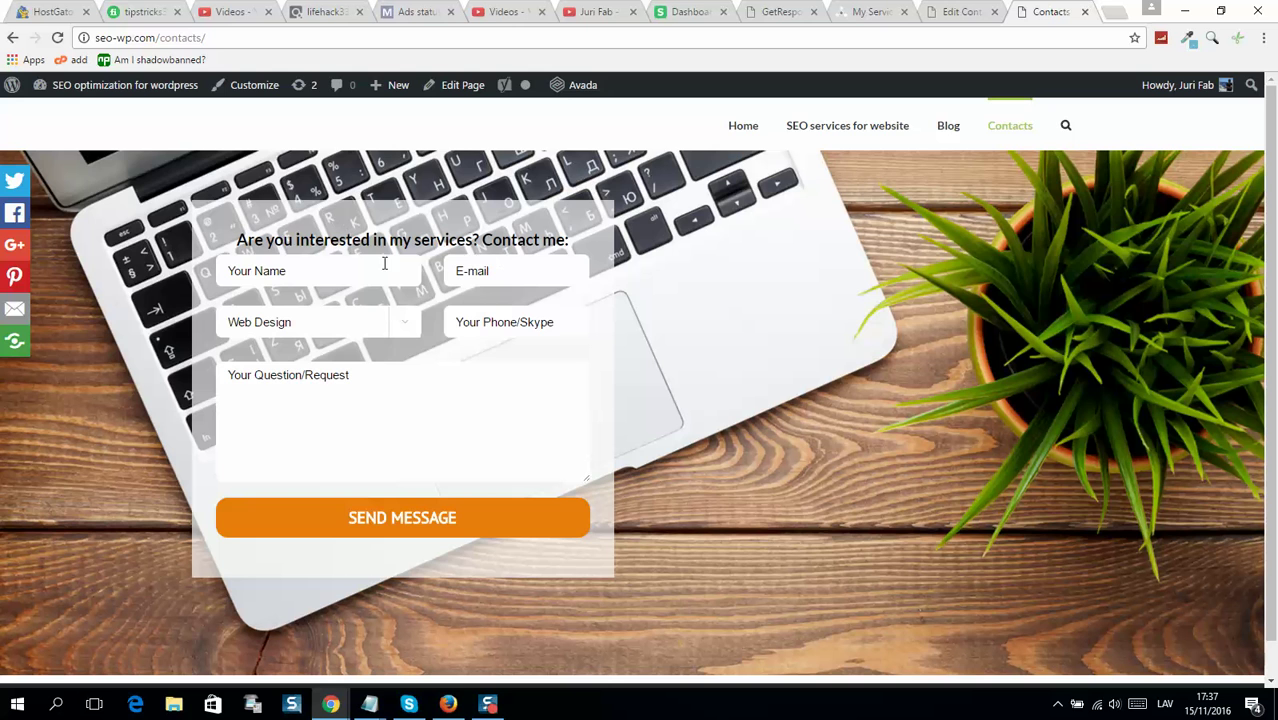
key("ctrl+shift+Tab")
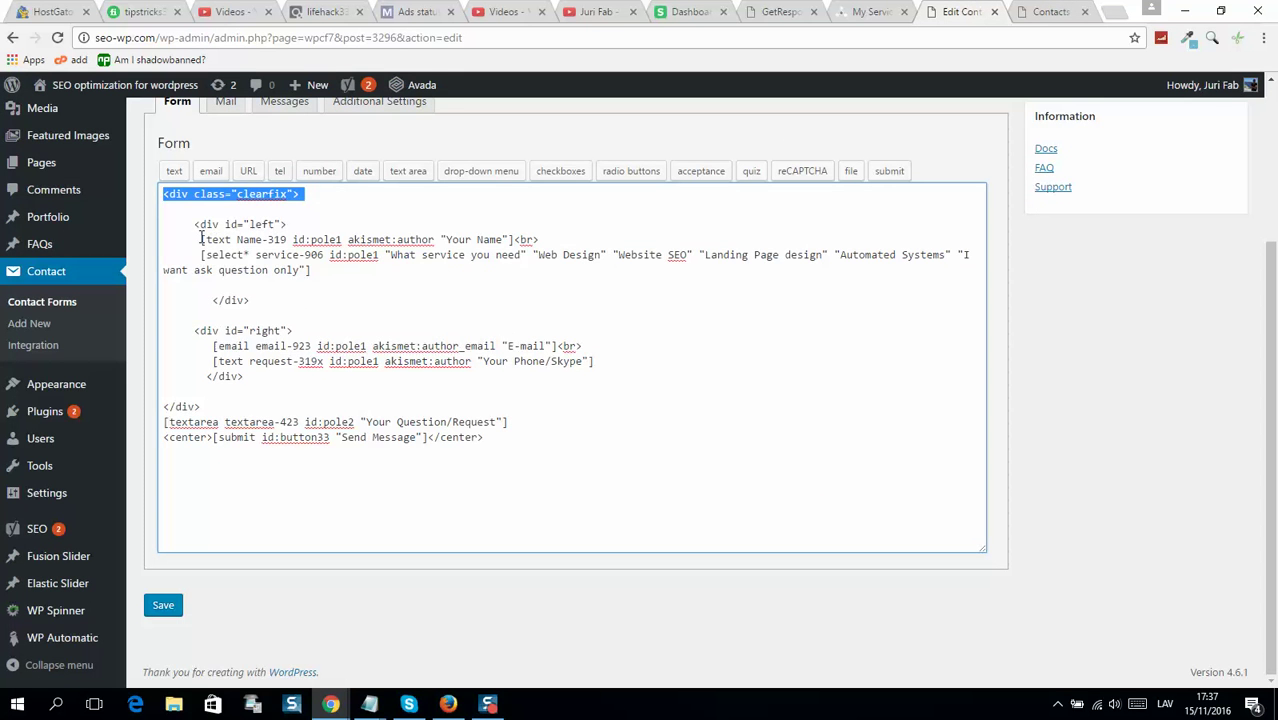
left_click_drag(201, 239, 551, 240)
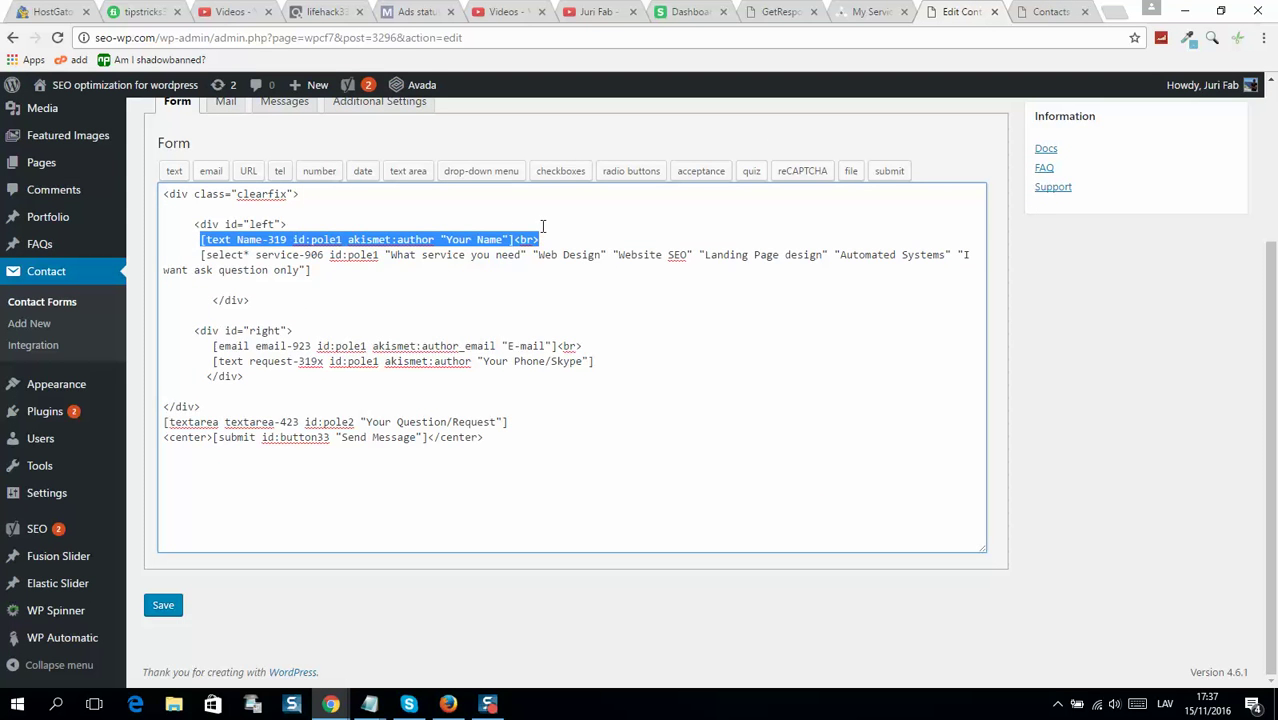
key("Up")
left_click_drag(516, 239, 544, 236)
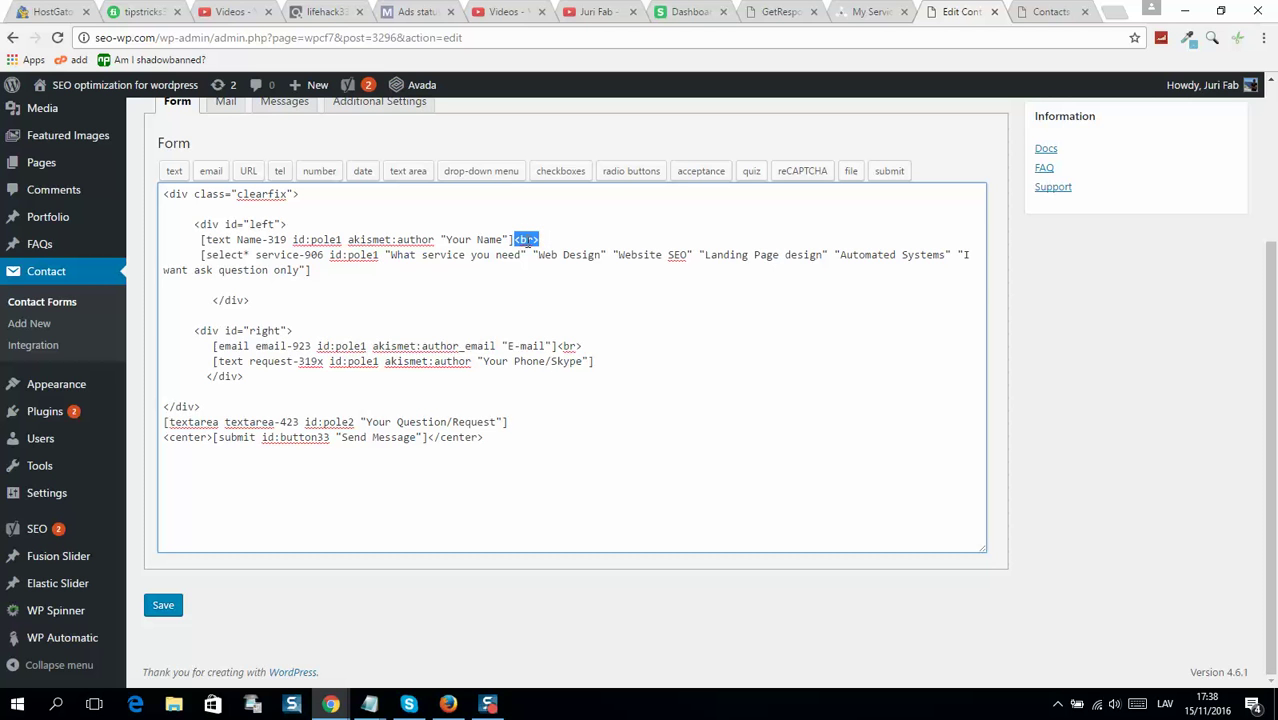
mouse_move(197, 255)
left_mouse_down()
mouse_move(872, 254)
mouse_move(876, 272)
left_mouse_up()
left_click_drag(329, 255, 383, 255)
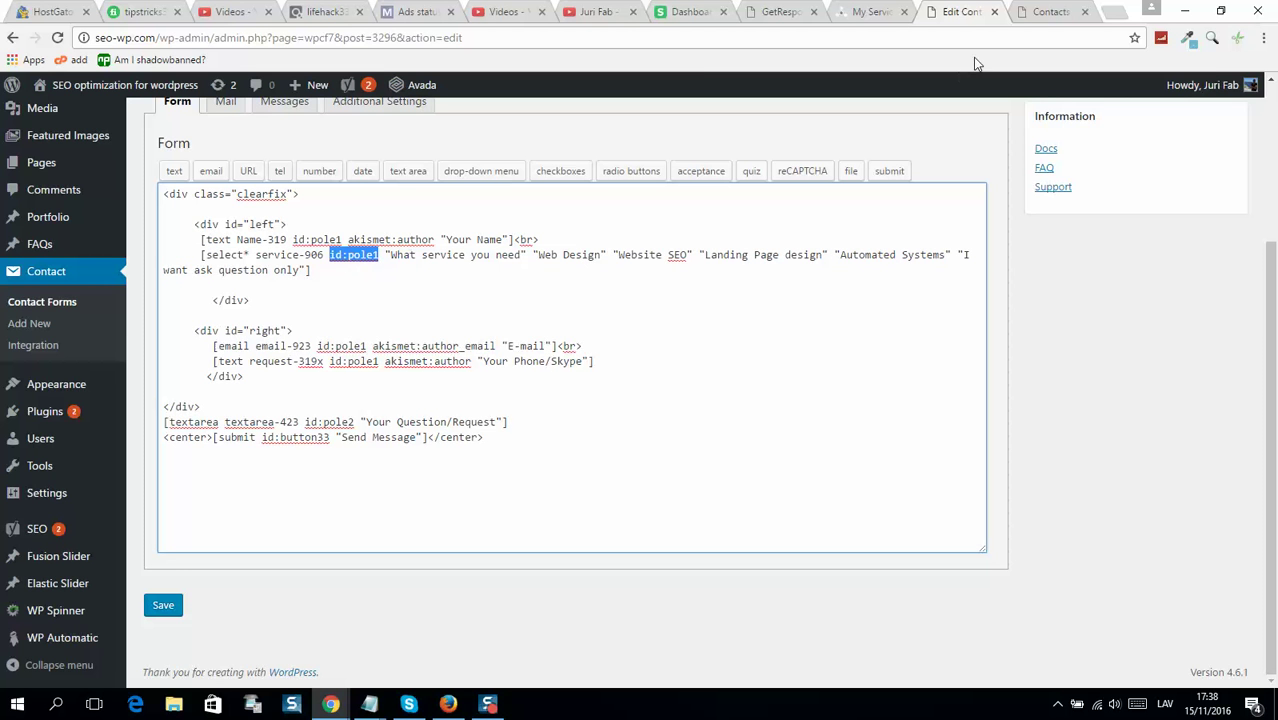
left_click(1025, 14)
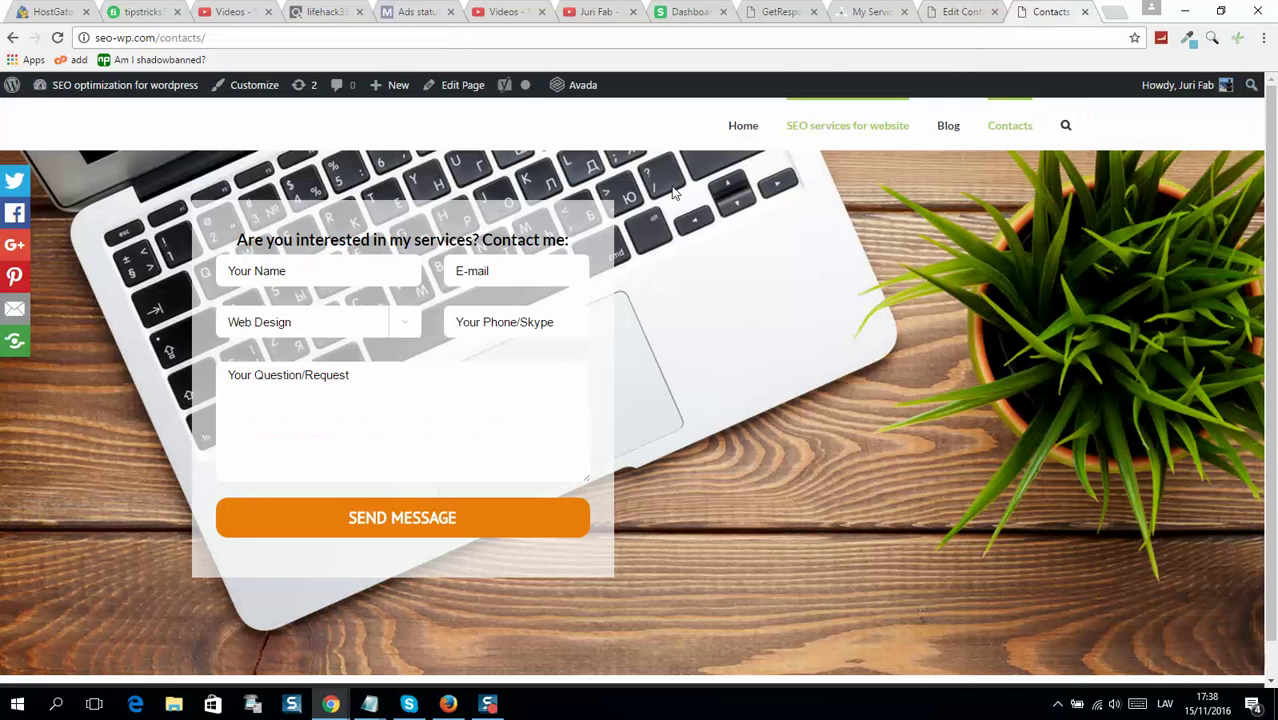
left_click(960, 12)
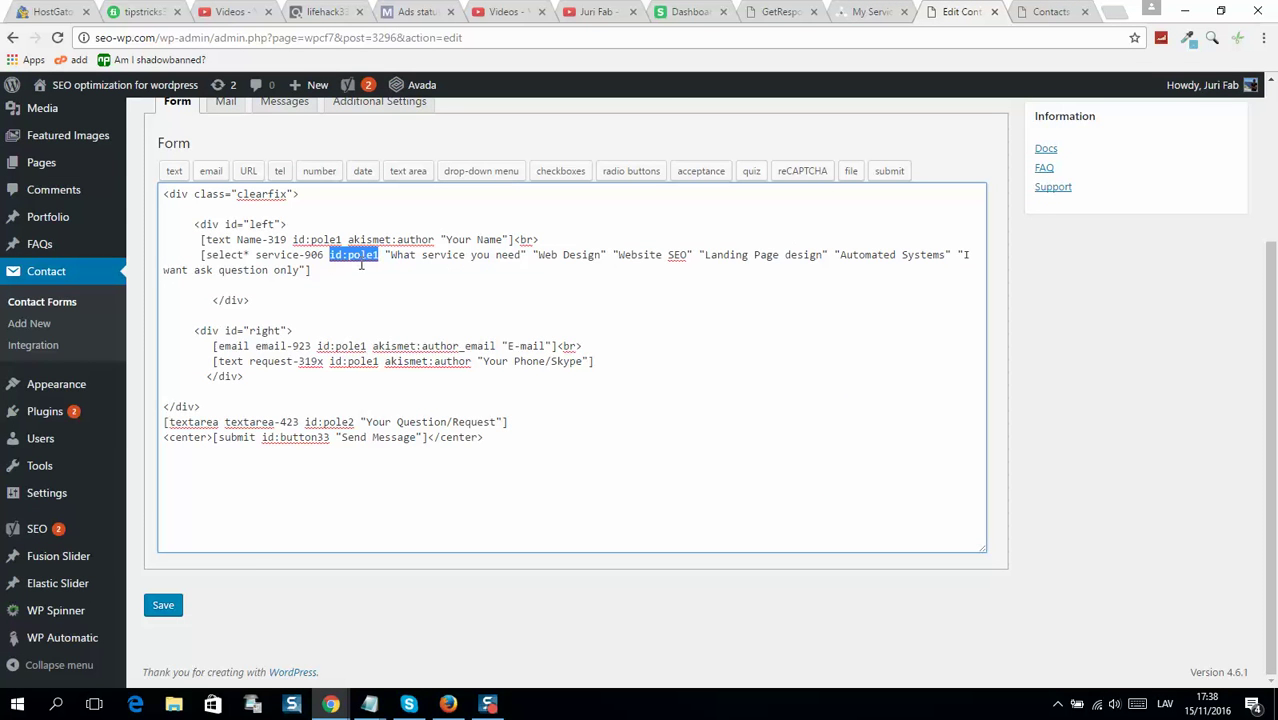
mouse_move(56, 384)
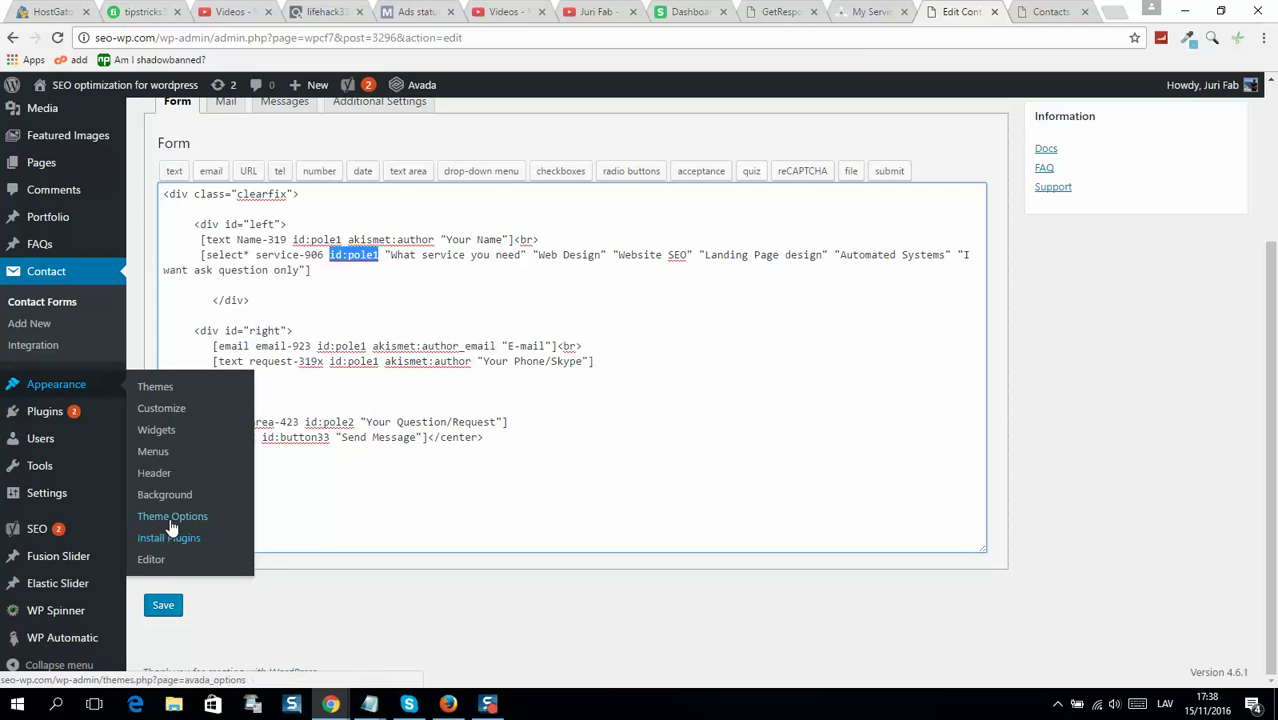
right_click(172, 522)
Highlight the #pole1 rule in Avada's Custom CSS in a new tab, then return to the form editor
left_click(215, 528)
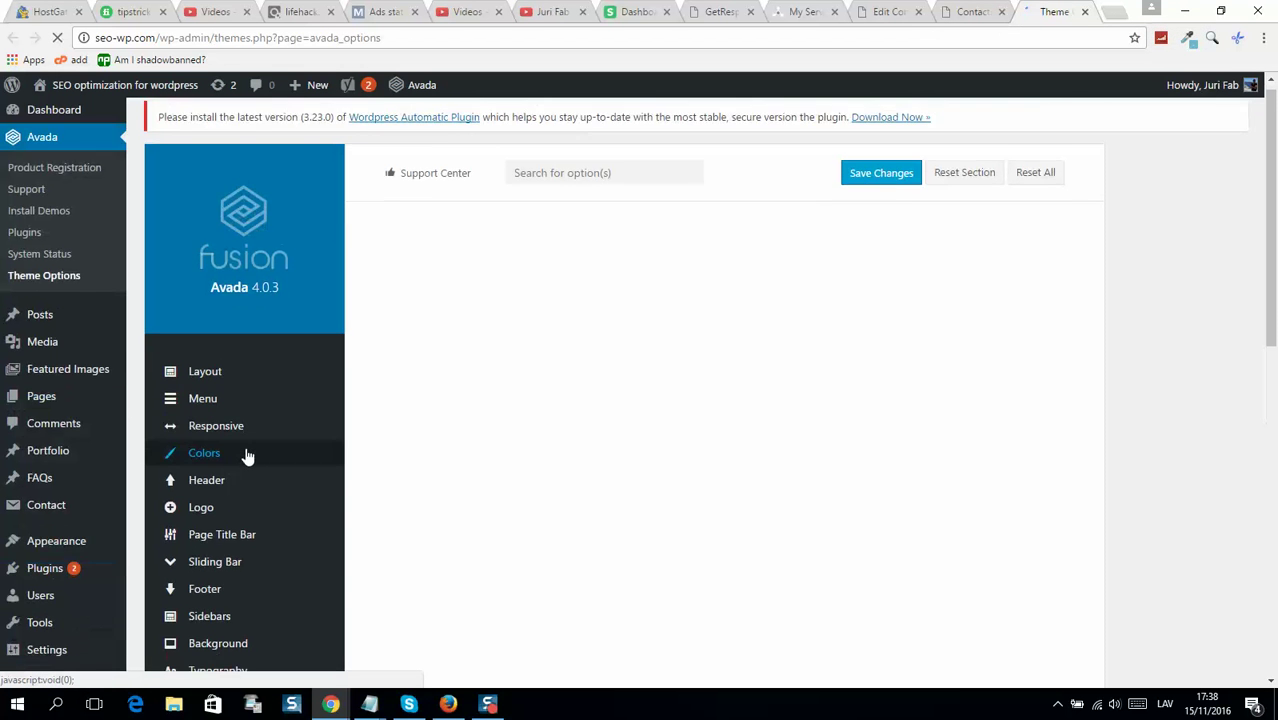
left_click_drag(458, 327, 427, 328)
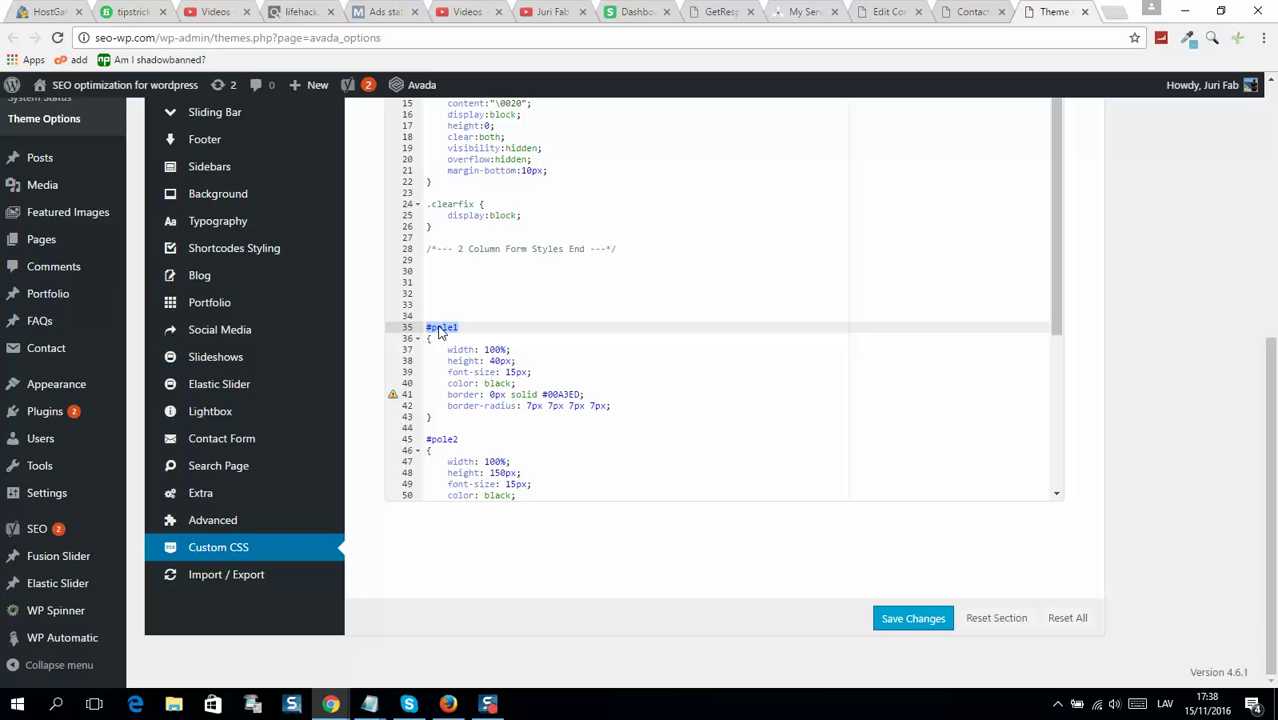
double_click(443, 330)
left_click(444, 330)
triple_click(444, 330)
left_click(442, 328)
left_click_drag(615, 407, 452, 320)
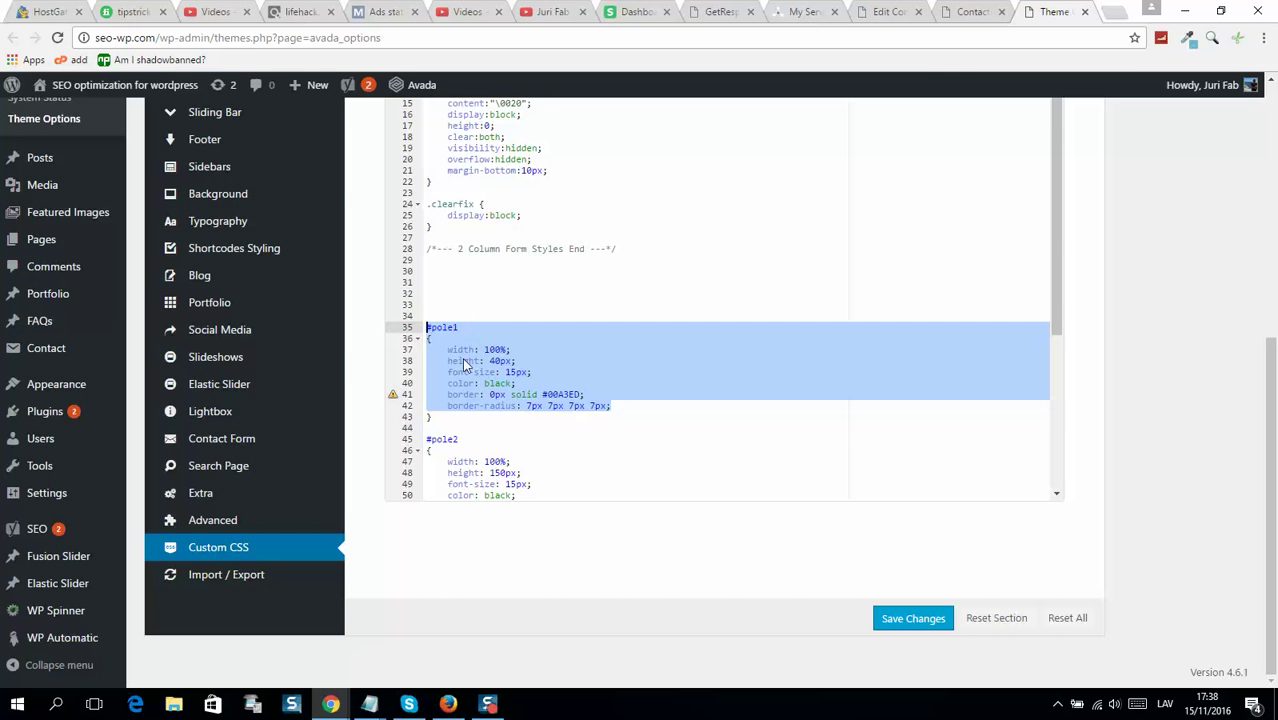
left_click_drag(432, 417, 426, 327)
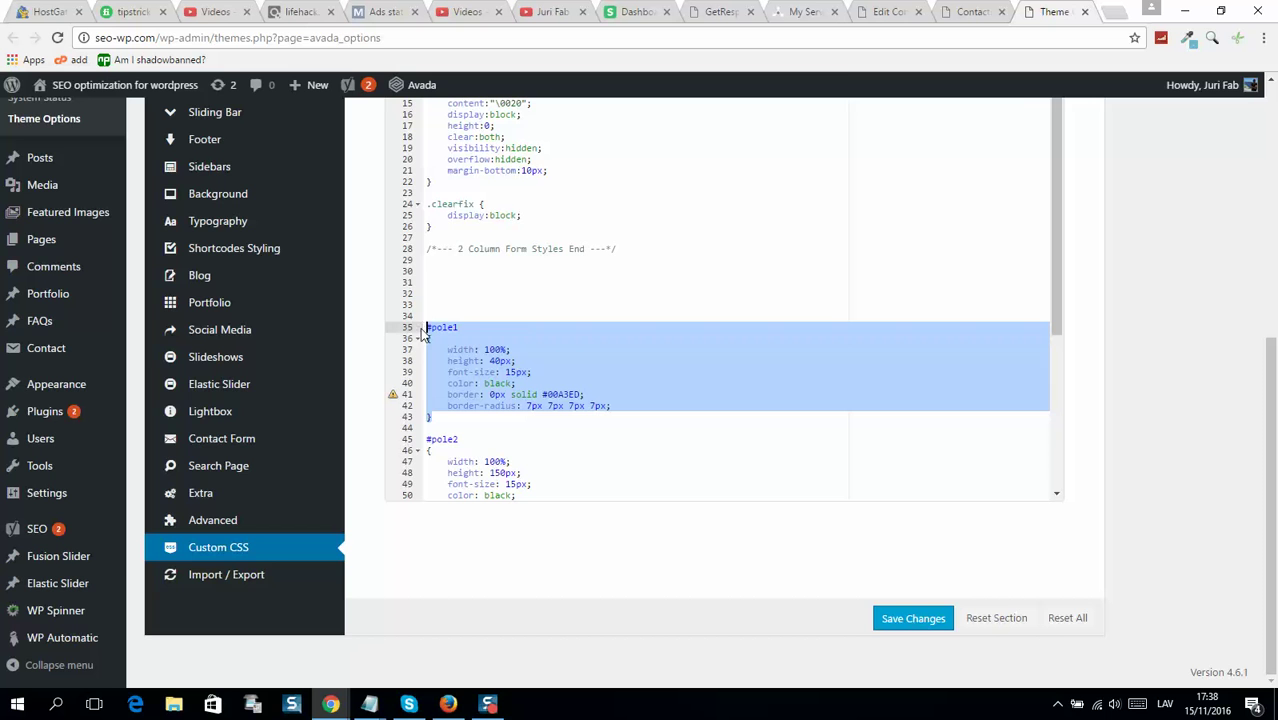
left_click(872, 12)
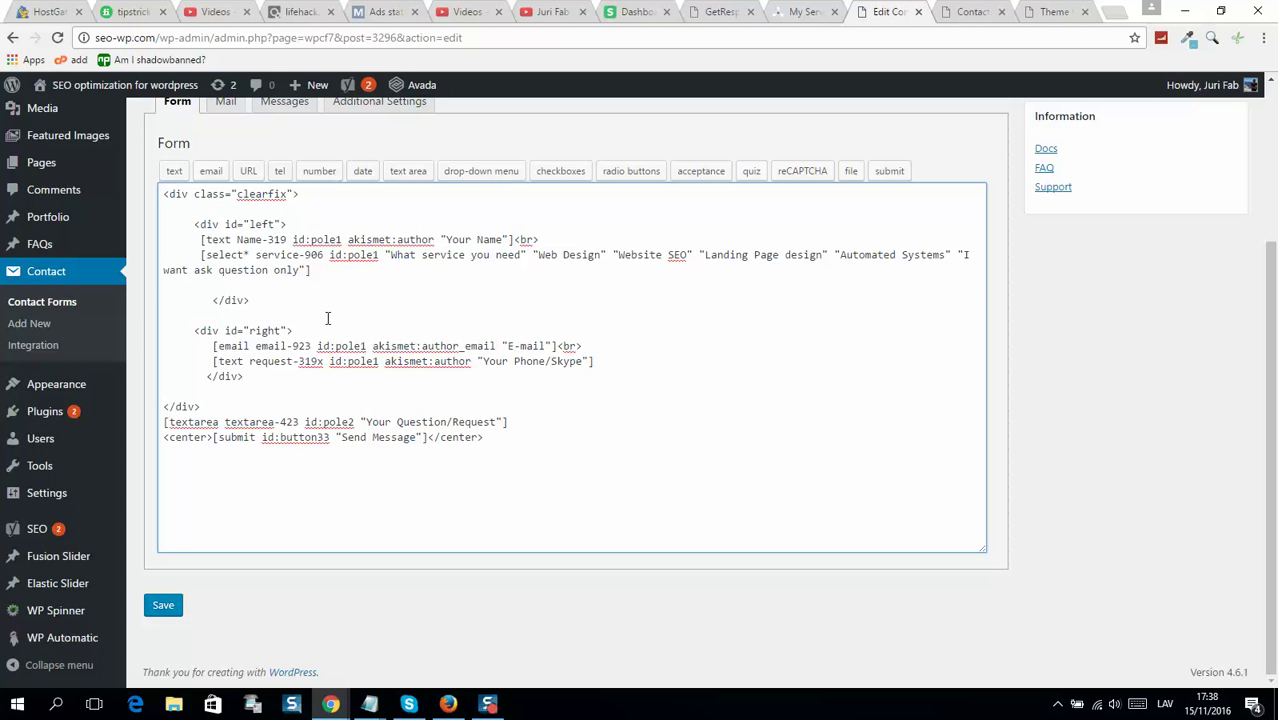
left_click_drag(252, 256, 398, 256)
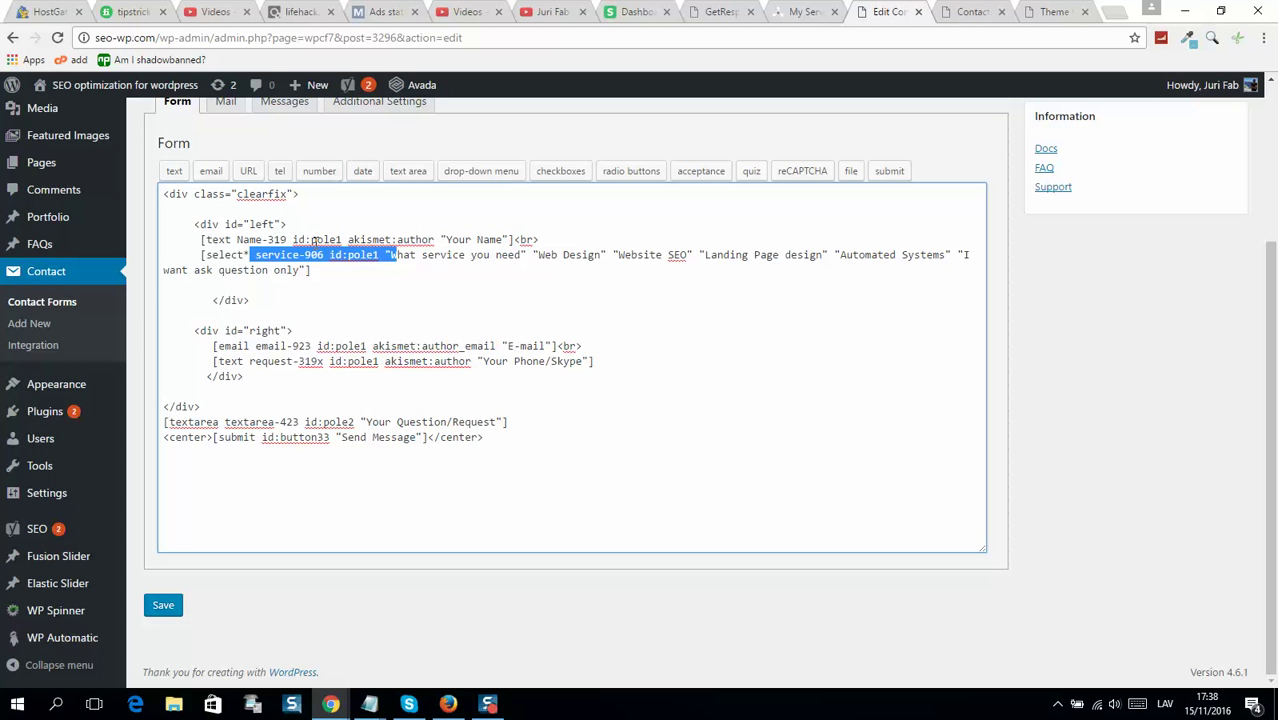
left_click_drag(292, 240, 355, 240)
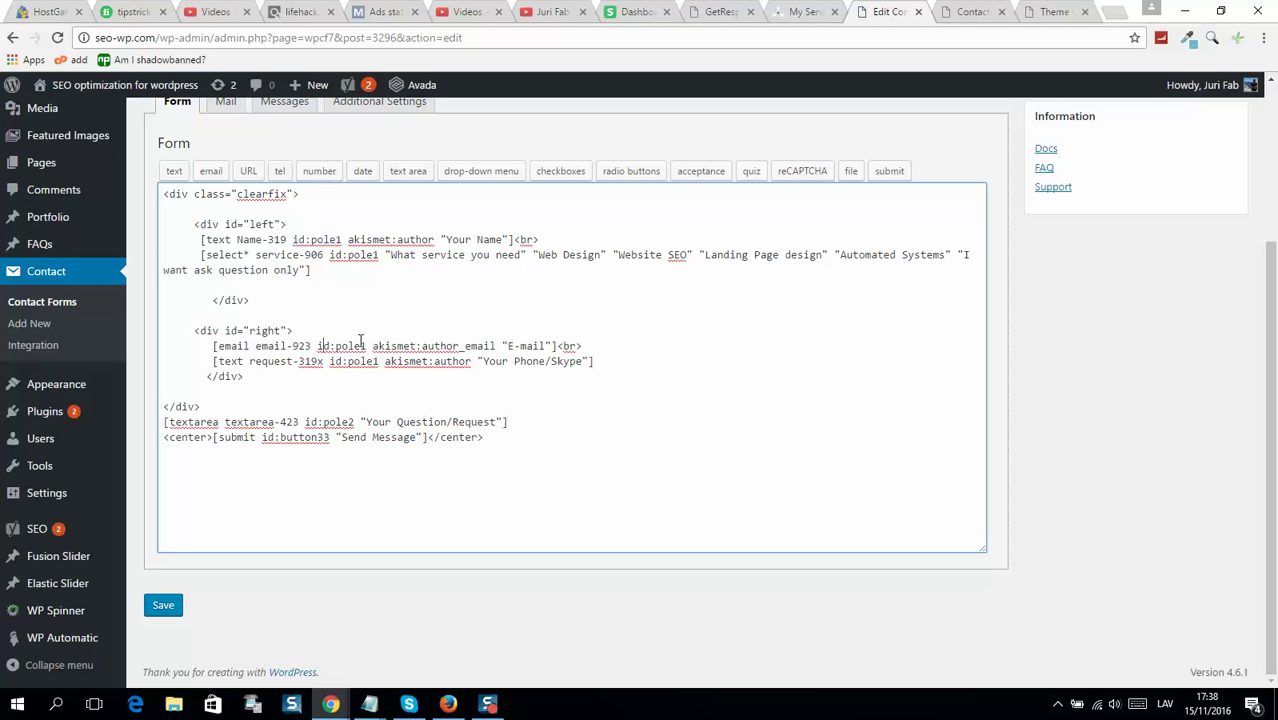
mouse_move(318, 346)
left_mouse_down()
mouse_move(372, 346)
mouse_move(384, 361)
left_mouse_up()
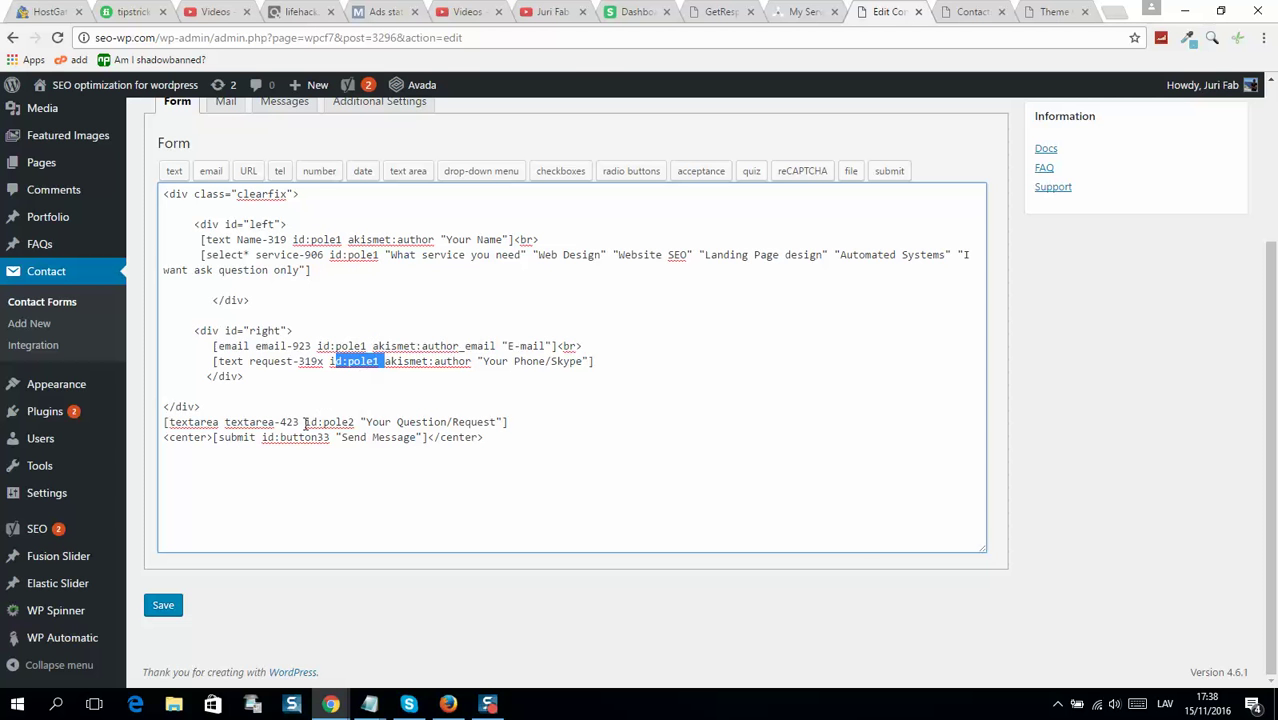
left_click_drag(304, 422, 360, 421)
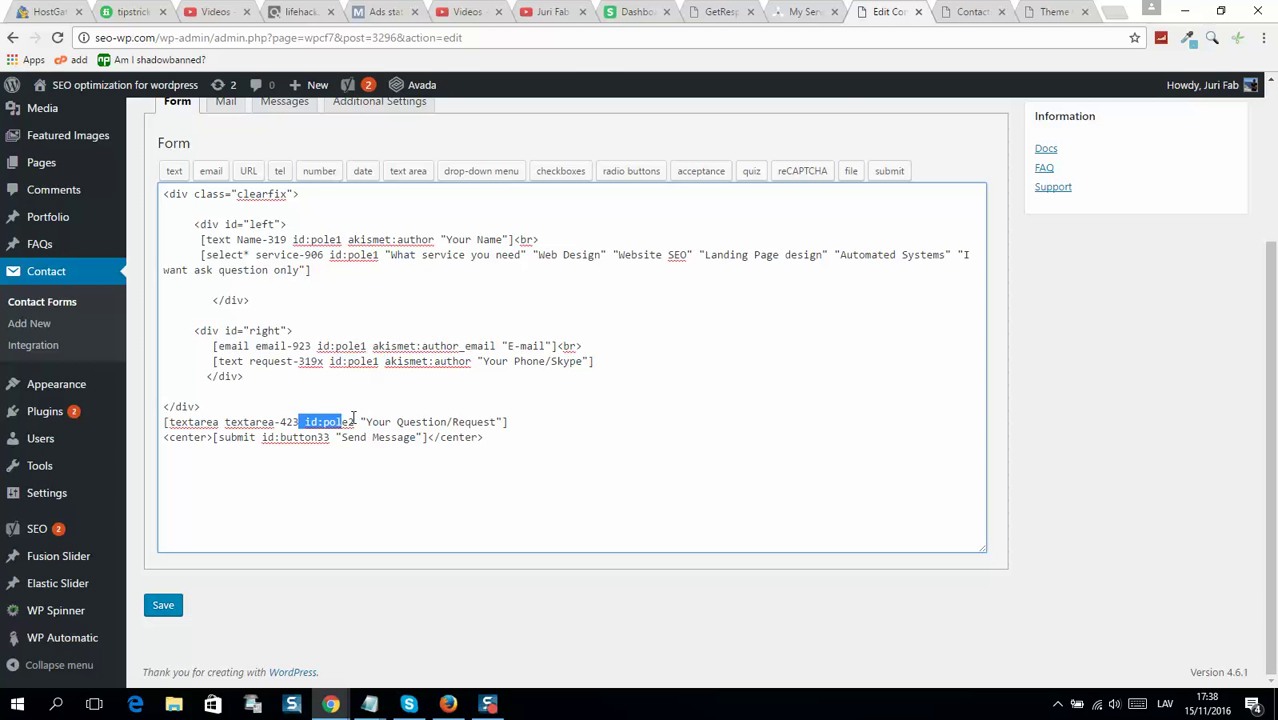
left_click(968, 12)
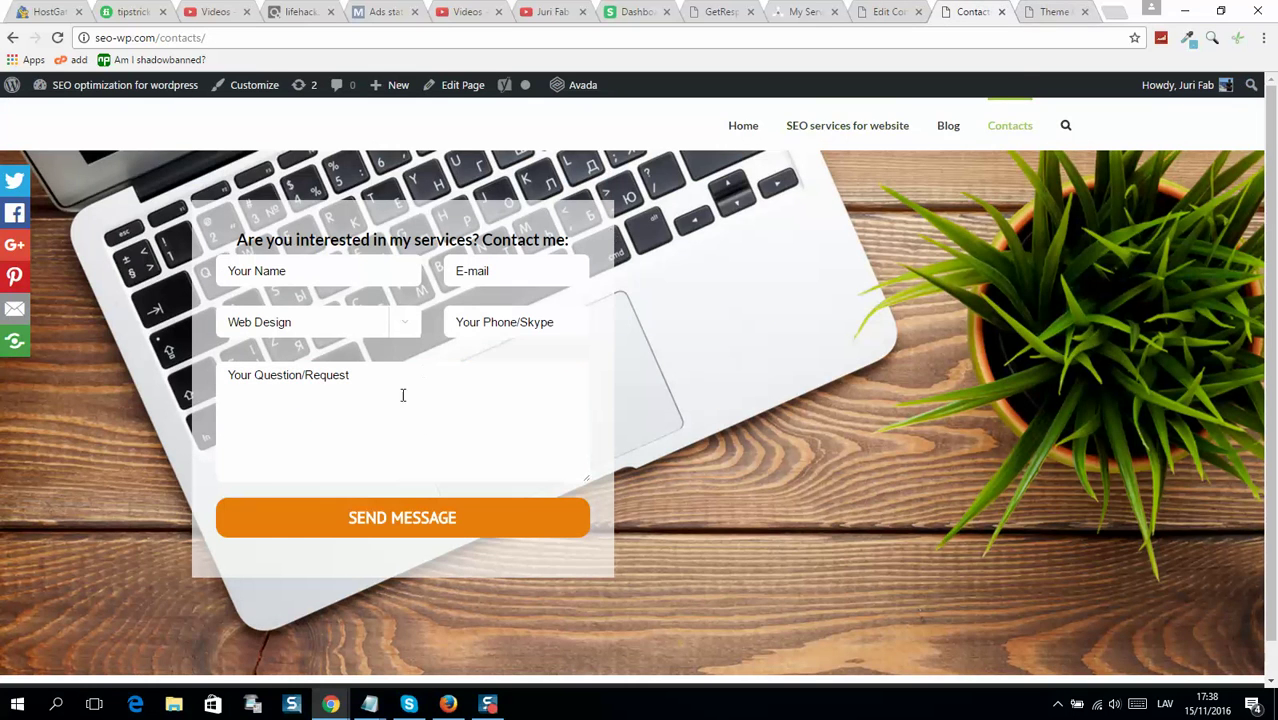
left_click(1040, 14)
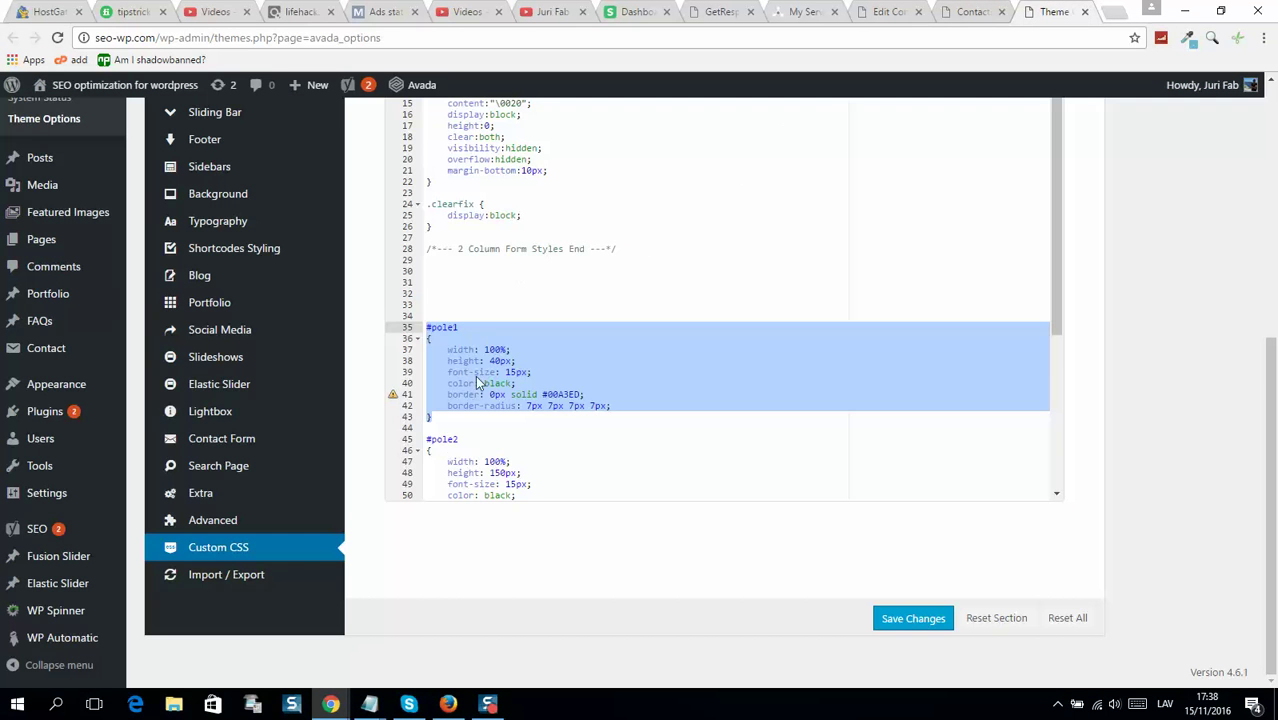
mouse_move(428, 440)
left_mouse_down()
mouse_move(559, 373)
mouse_move(554, 385)
left_mouse_up()
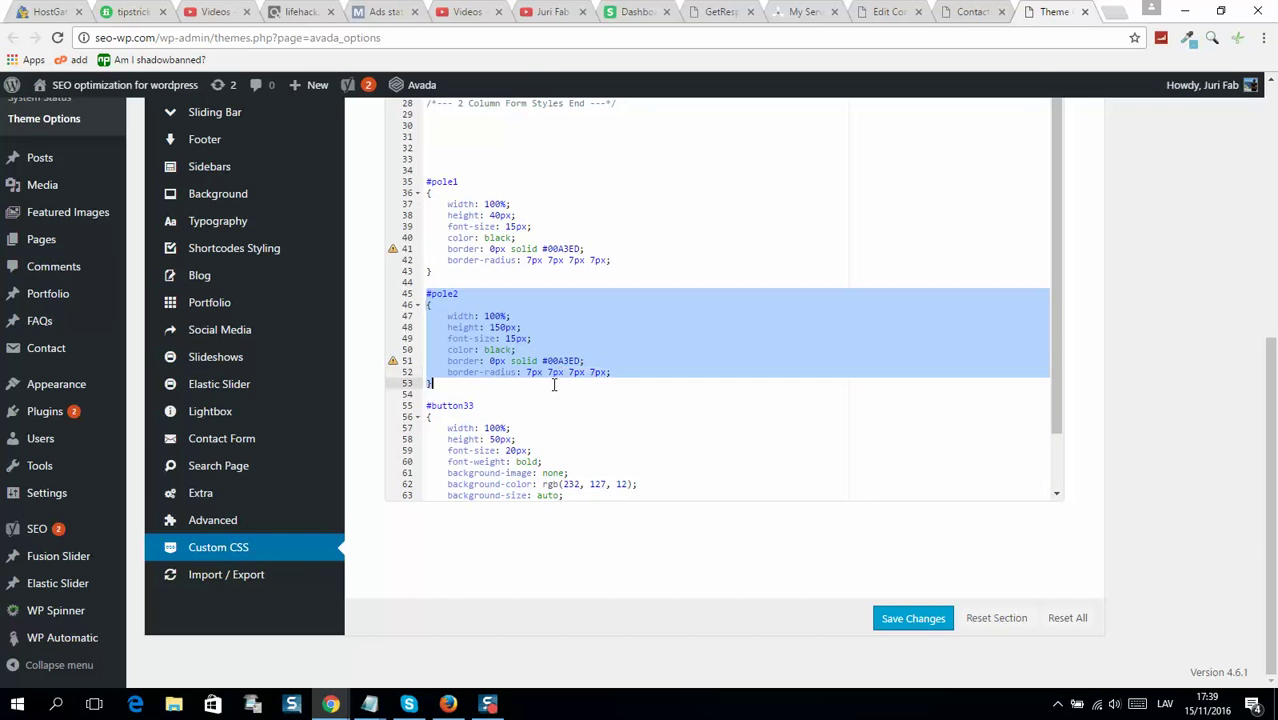
left_click(510, 317)
double_click(498, 350)
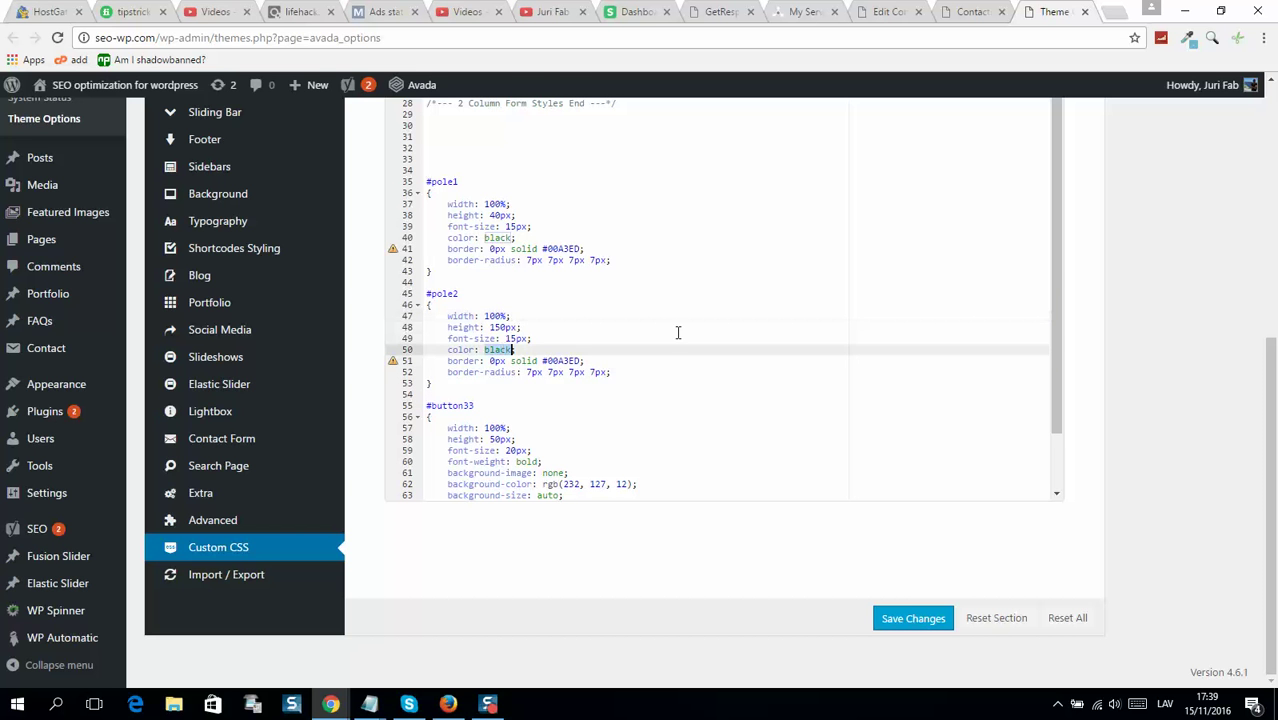
left_click(993, 14)
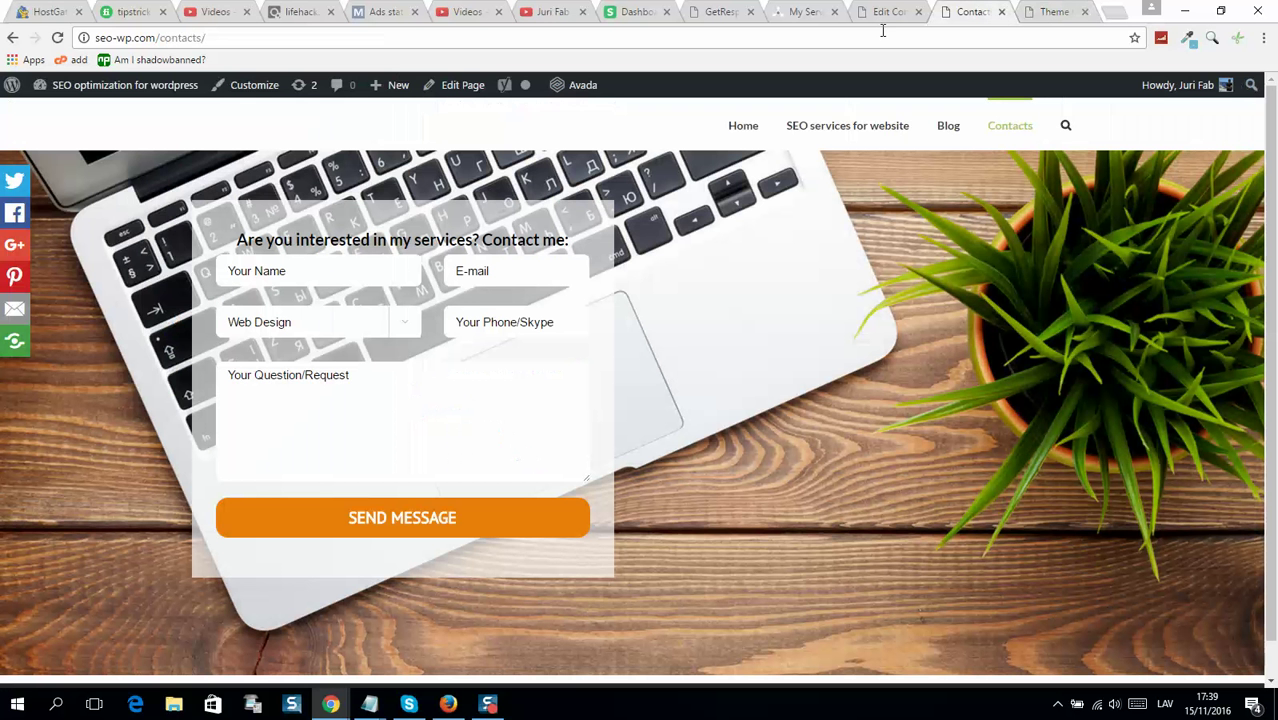
left_click(243, 330)
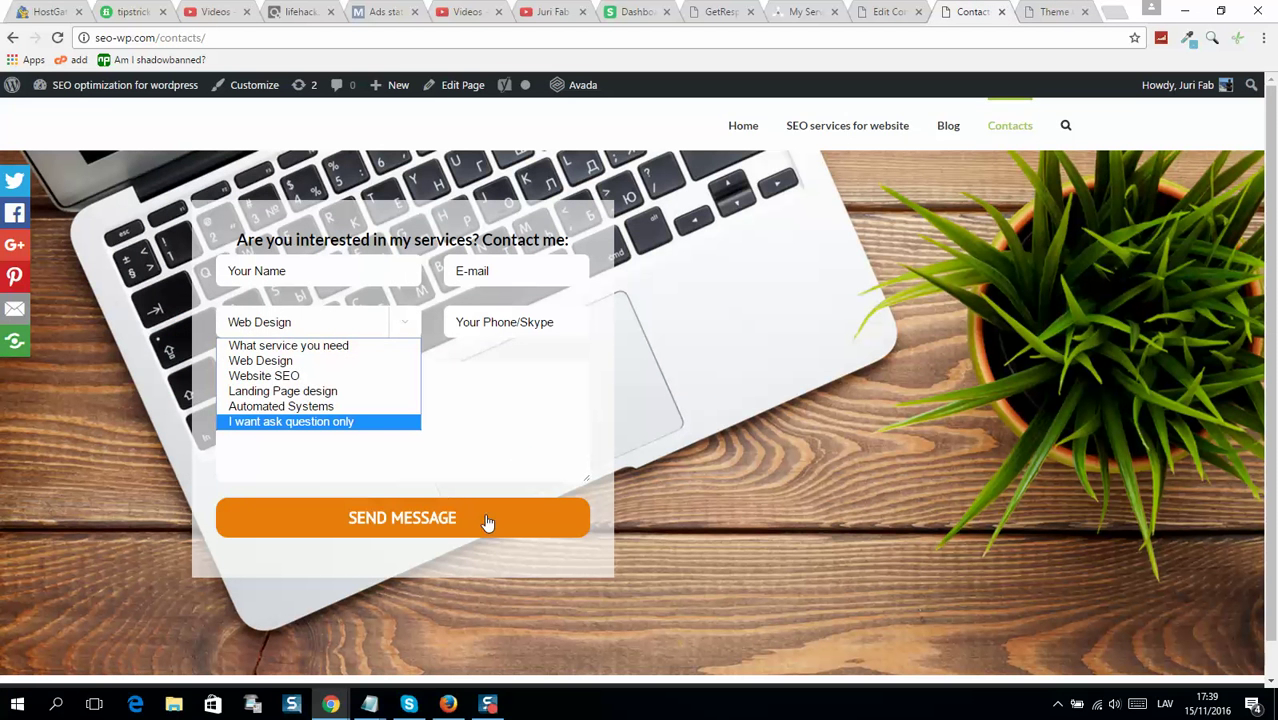
left_click(888, 12)
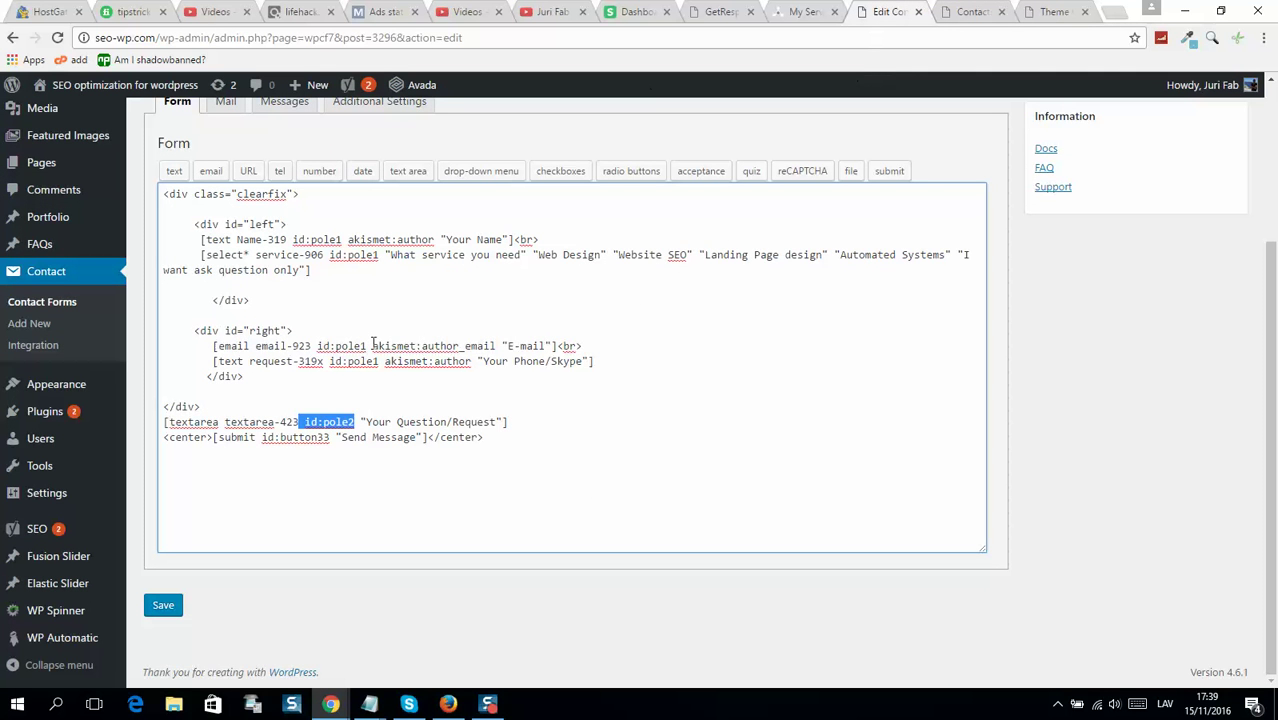
left_click(266, 437)
left_click(209, 408)
mouse_move(164, 194)
left_mouse_down()
mouse_move(326, 198)
mouse_move(265, 399)
left_mouse_up()
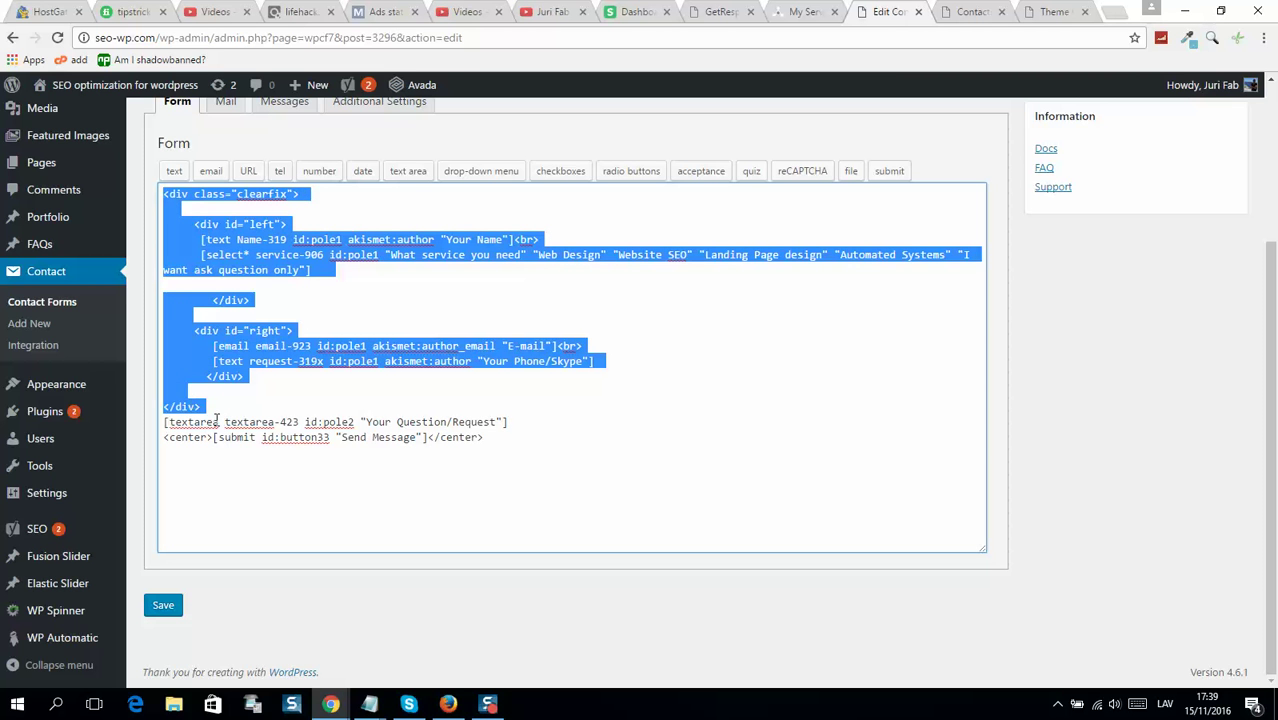
left_click(196, 418)
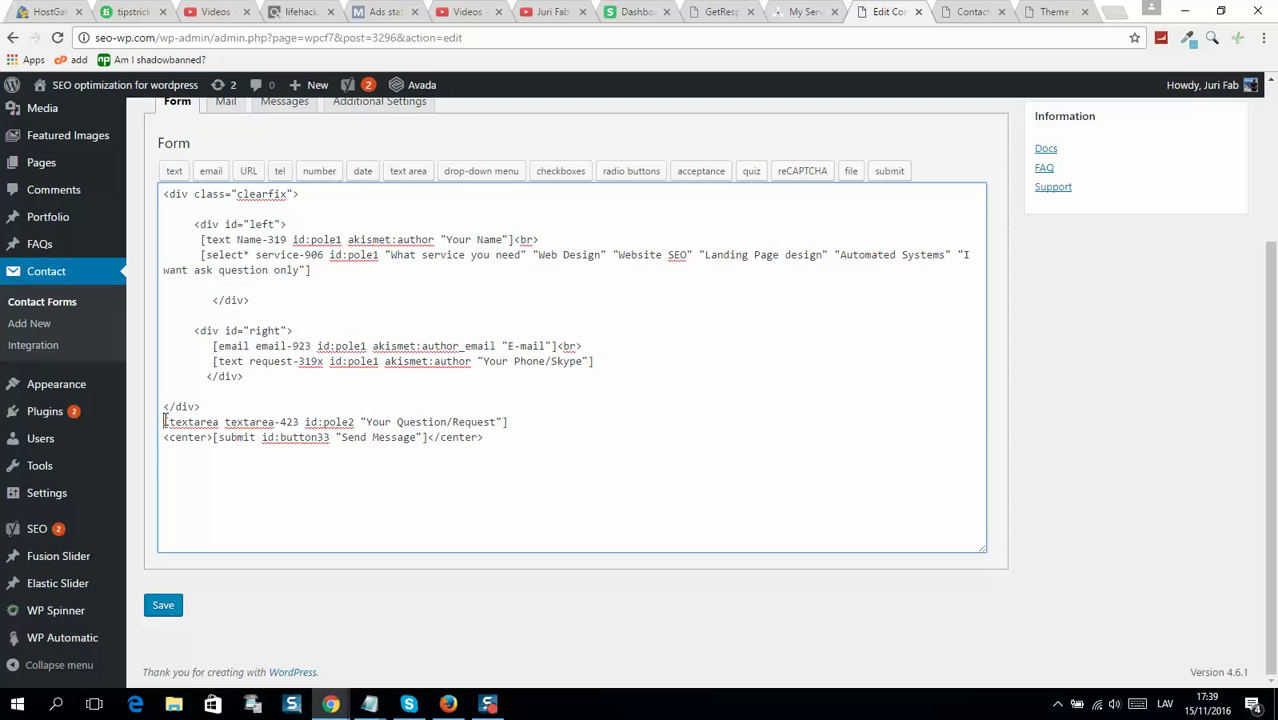
left_click_drag(165, 421, 546, 423)
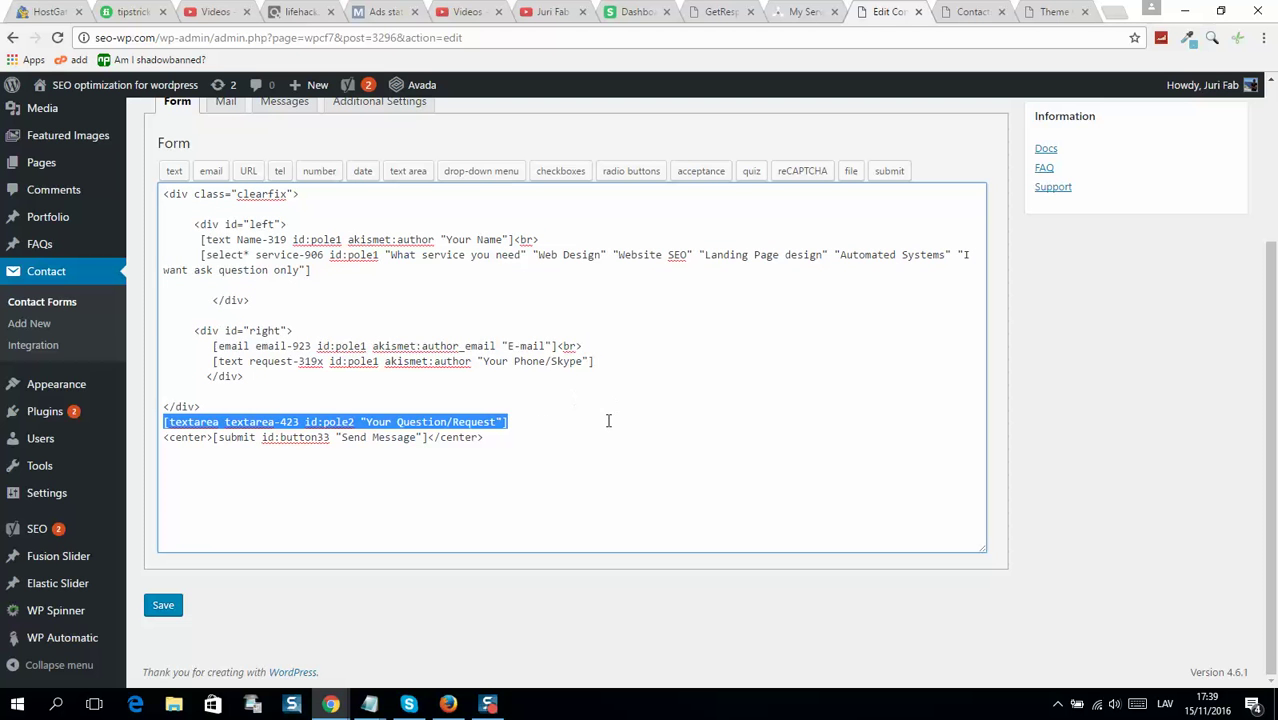
left_click(968, 12)
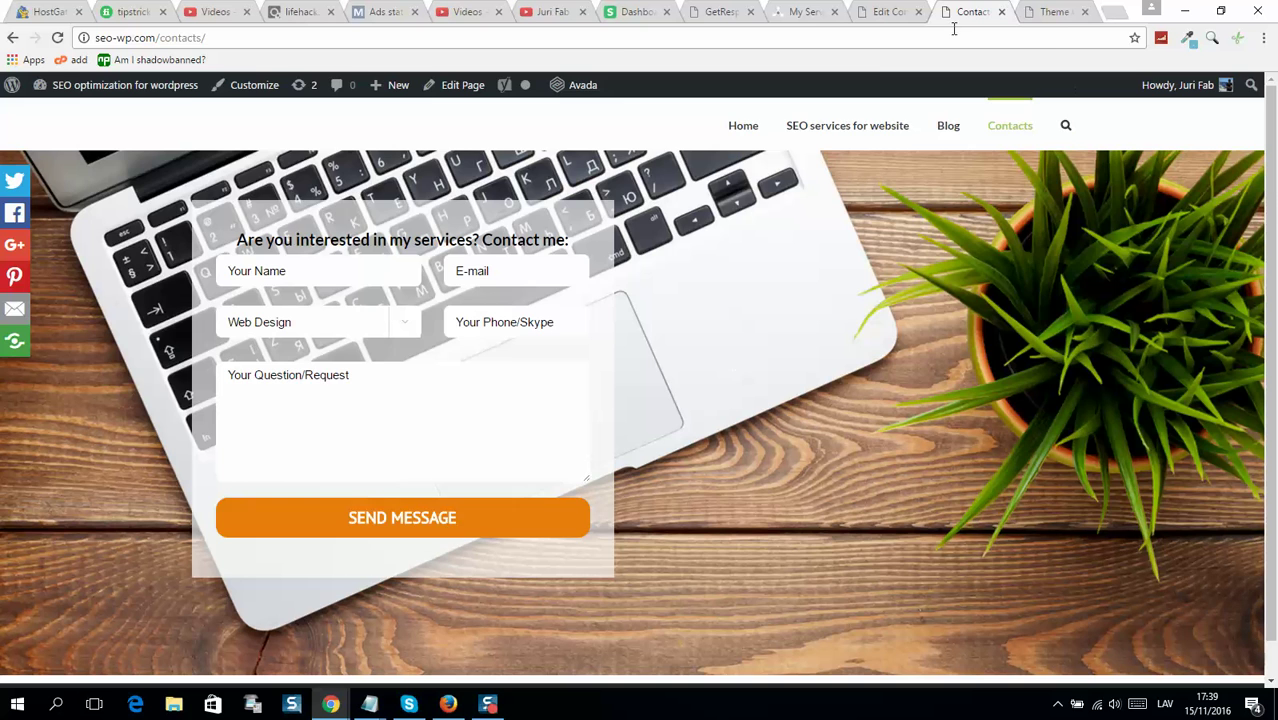
left_click(888, 12)
mouse_move(249, 195)
left_mouse_down()
mouse_move(254, 302)
mouse_move(552, 509)
left_mouse_up()
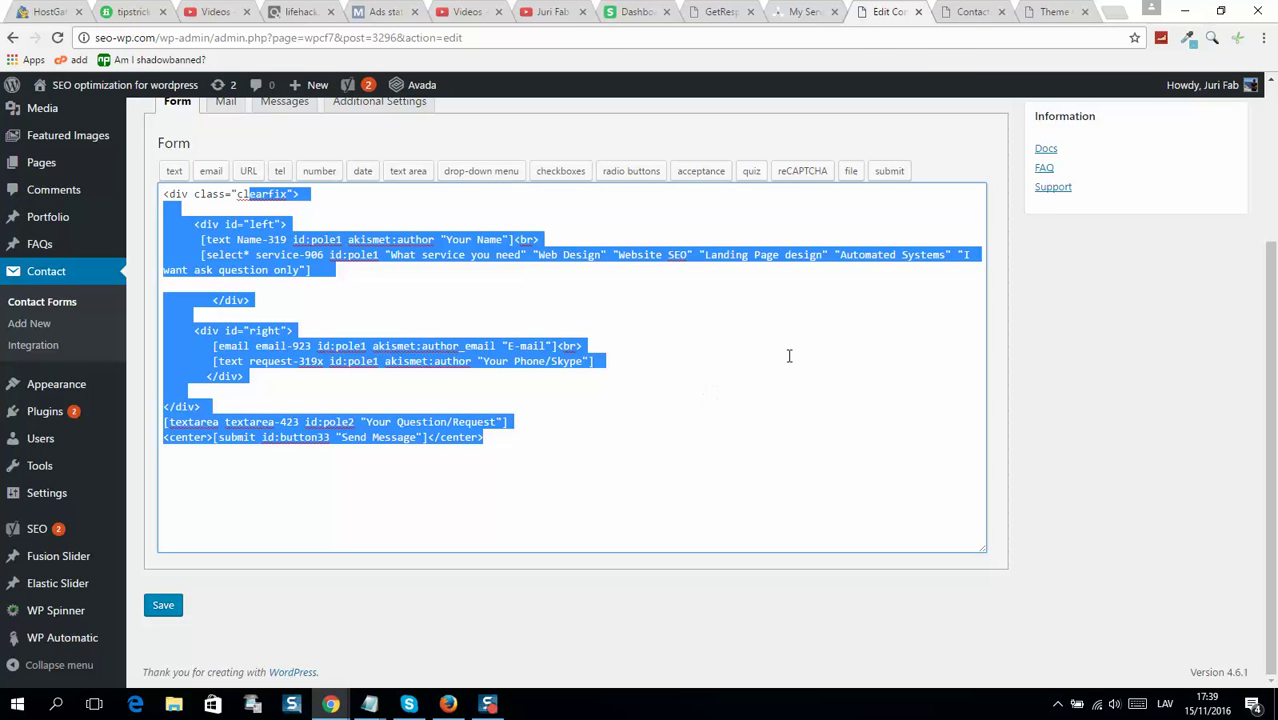